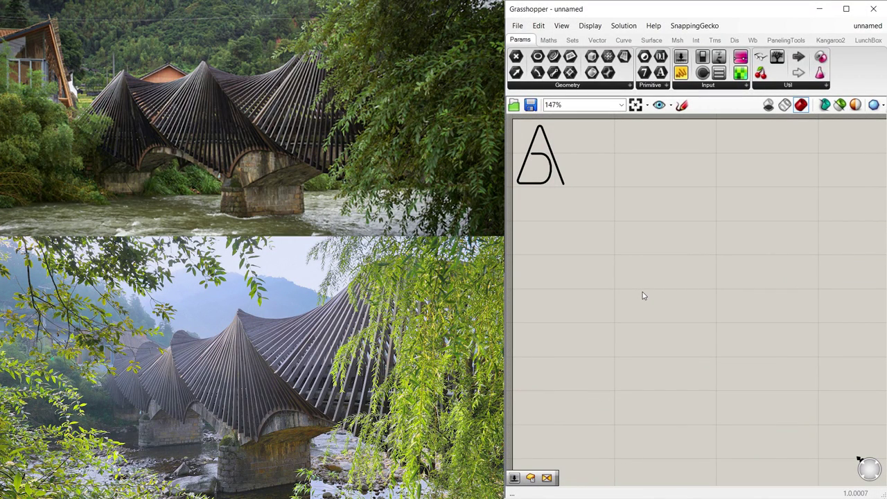
Add a Center Box component found by searching 'cent'
double_click(649, 293)
text(cent)
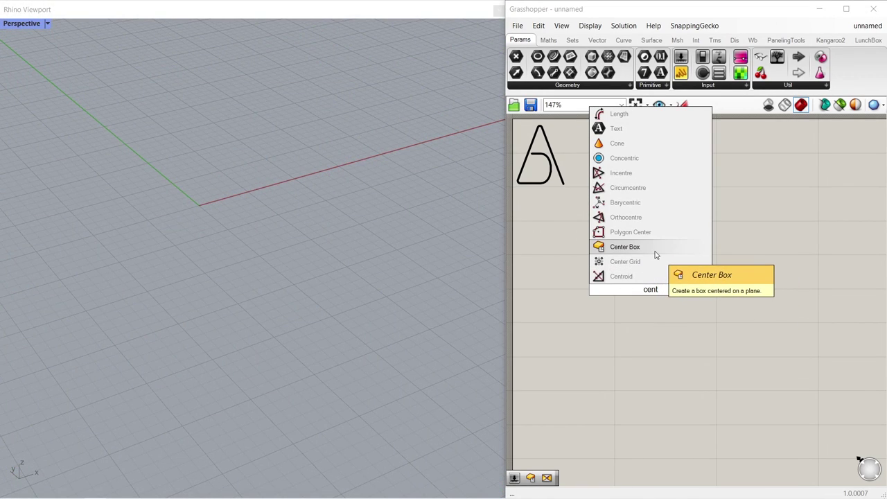
click(655, 255)
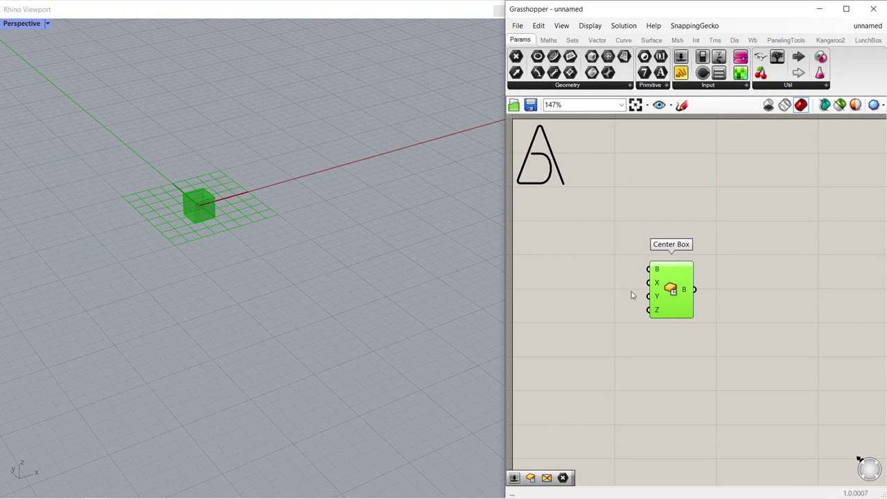
Drive the box's X and Y sizes with number sliders starting at 20, with Y at 30
double_click(568, 295)
text(20)
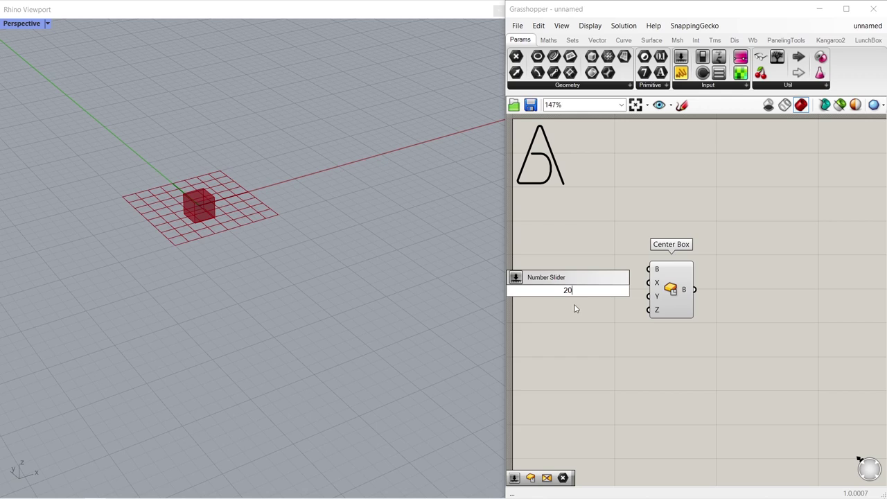
key(Return)
drag(627, 291, 649, 296)
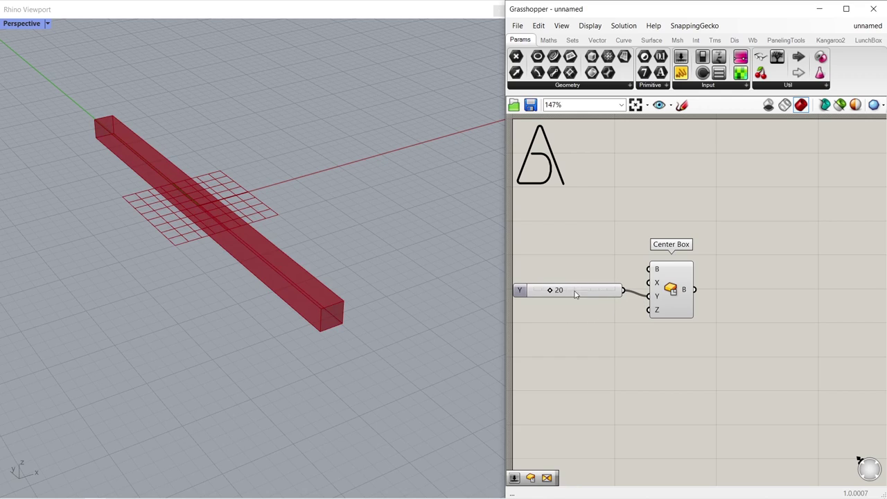
drag(571, 290, 624, 310)
drag(567, 281, 542, 279)
Add a Twist component and feed the Center Box into its geometry input
click(567, 328)
right_drag(768, 345, 714, 343)
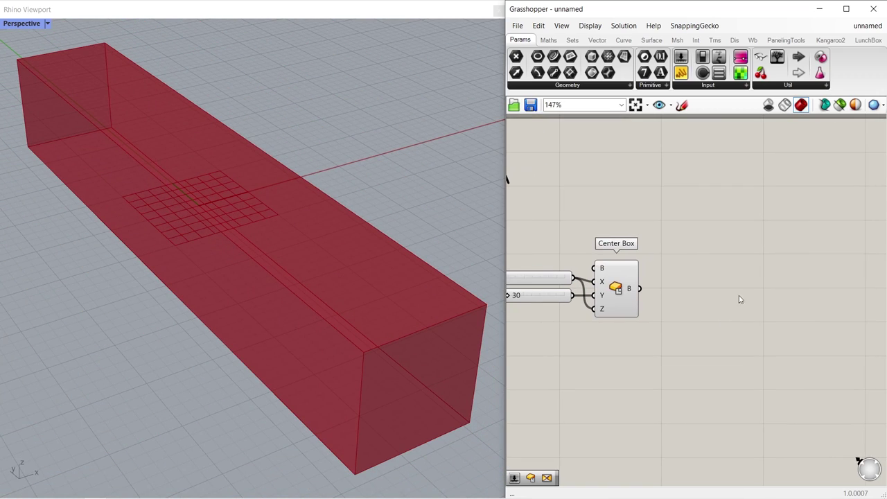
double_click(738, 291)
text(twi)
key(Return)
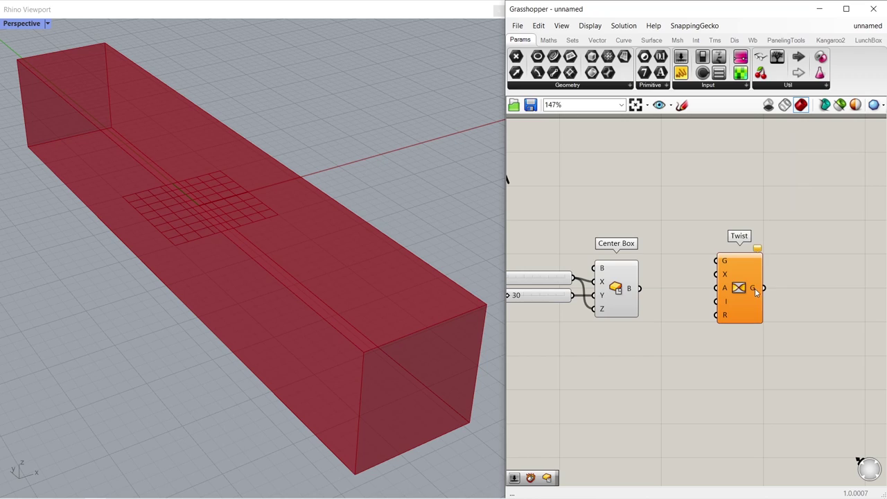
drag(639, 288, 800, 302)
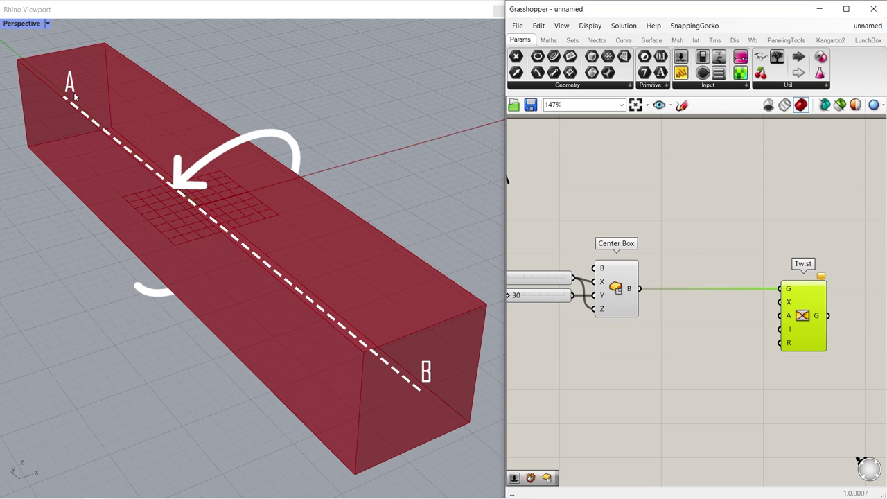
double_click(642, 198)
text(de)
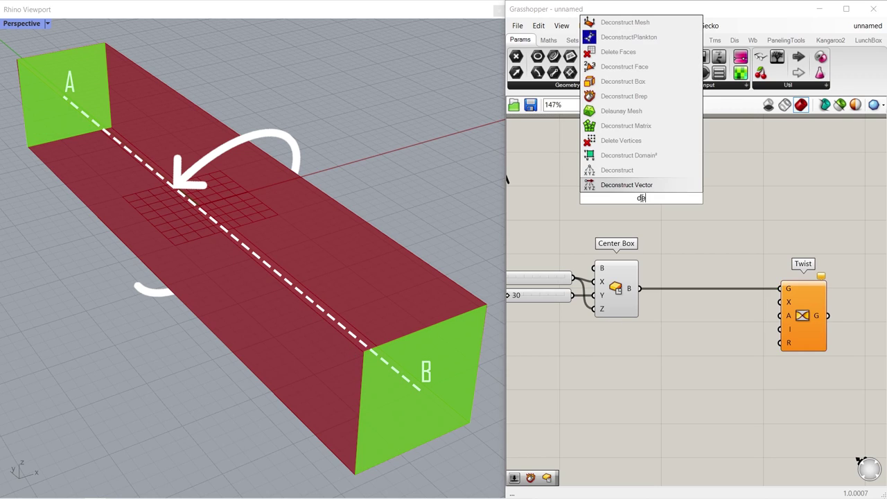
Feed the box into a Deconstruct Brep and hide the Center Box preview
click(638, 96)
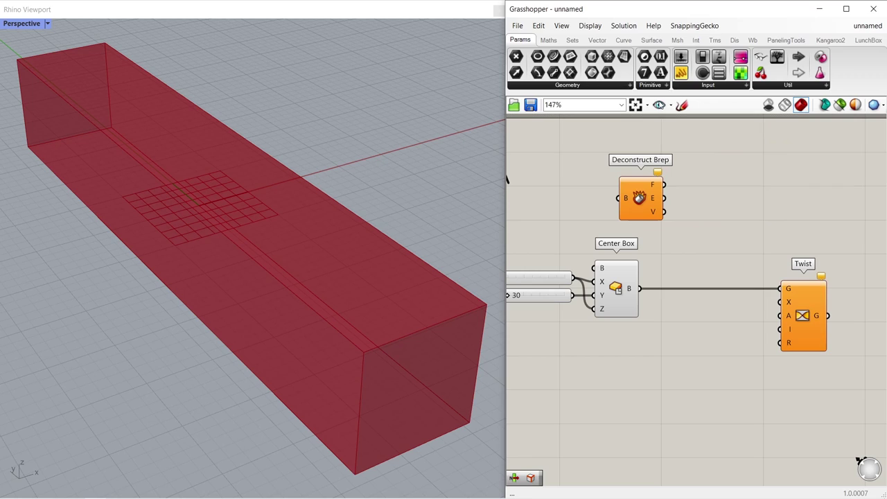
drag(646, 198, 664, 195)
drag(639, 288, 651, 195)
click(619, 296)
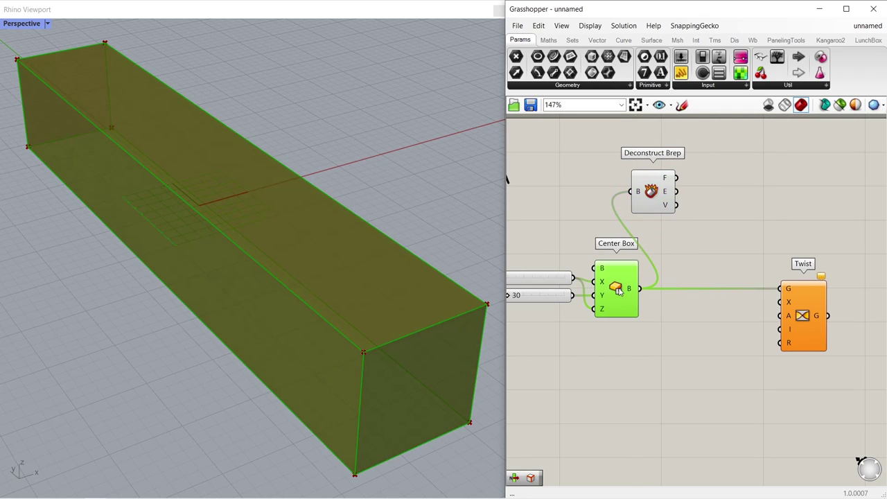
middle_click(619, 289)
click(656, 251)
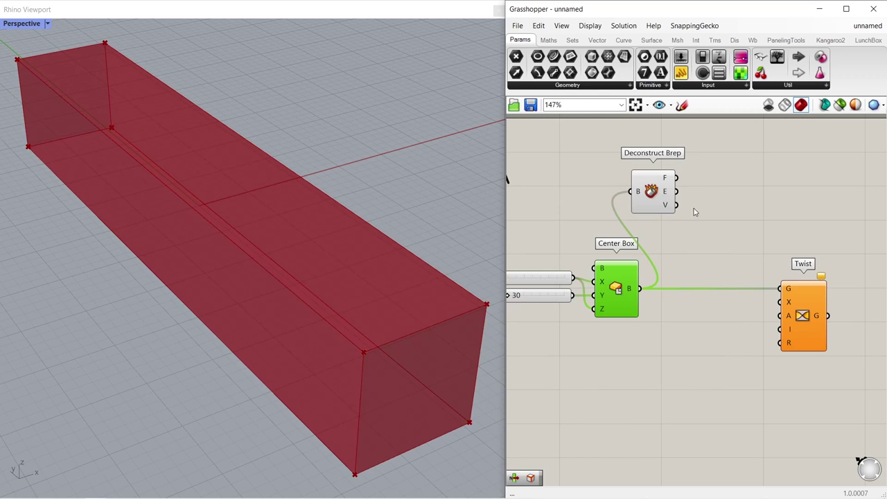
Add a List Item component fed by the box's faces
double_click(728, 196)
text(li)
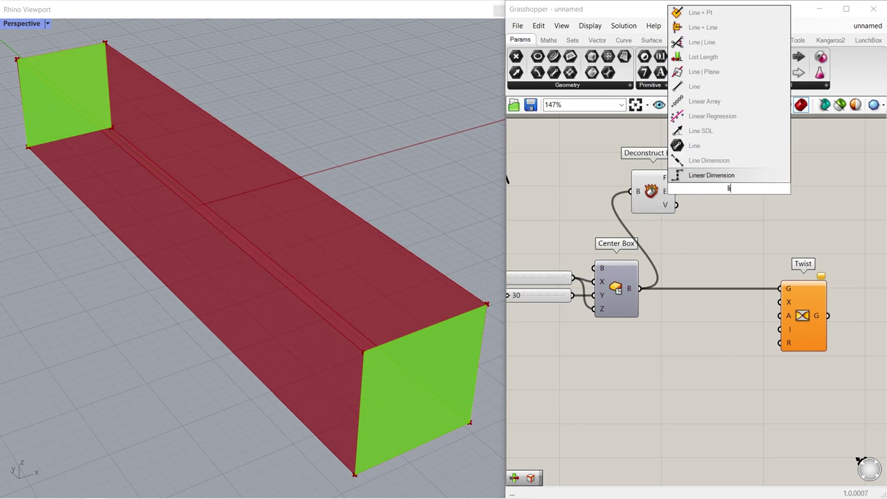
text(stit)
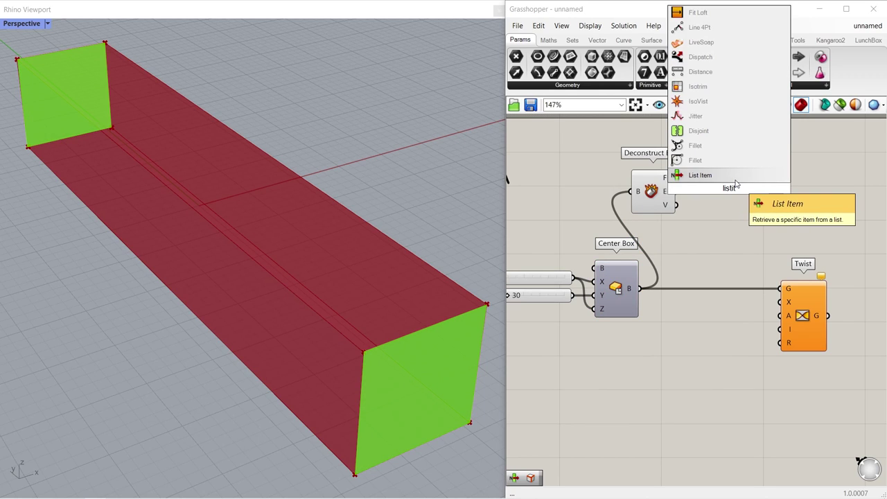
key(Return)
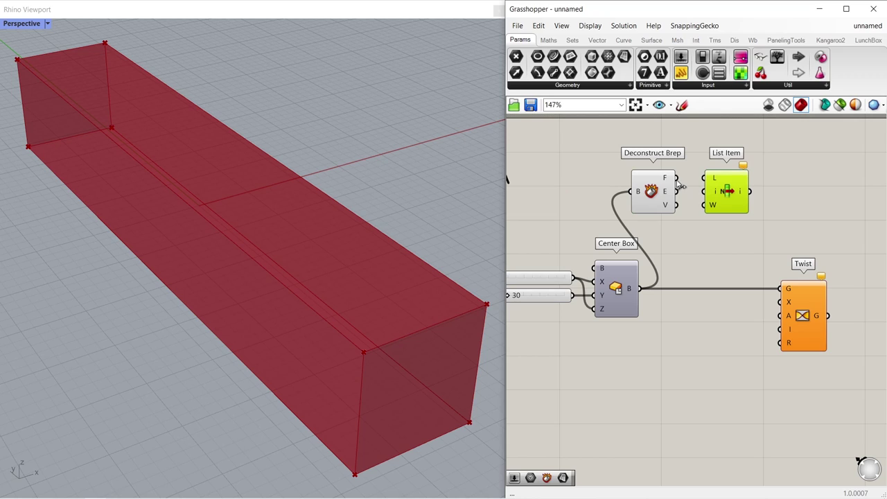
drag(680, 185, 716, 201)
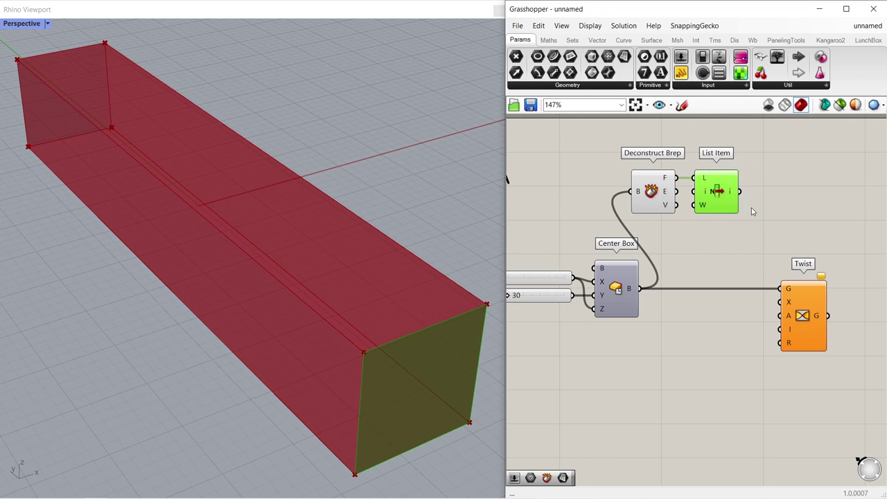
scroll(771, 197, up, 5)
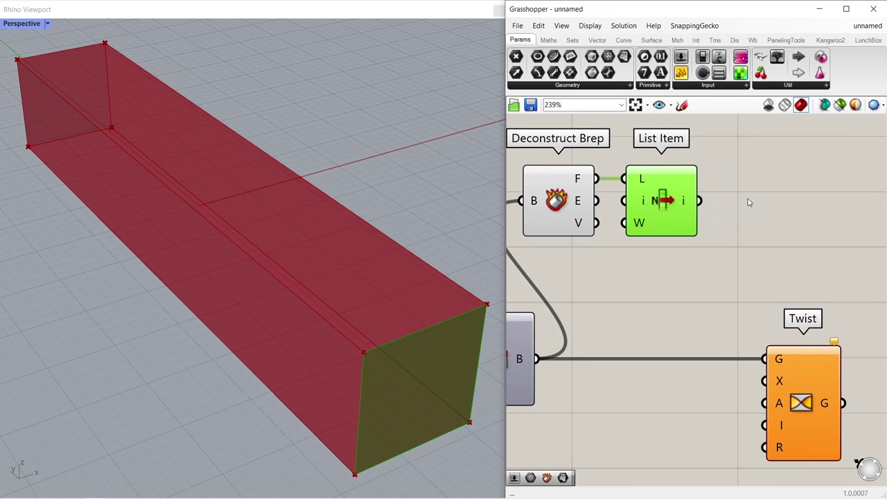
click(748, 199)
Hold List Item's first face in a new Surface parameter
double_click(748, 198)
text(Surf)
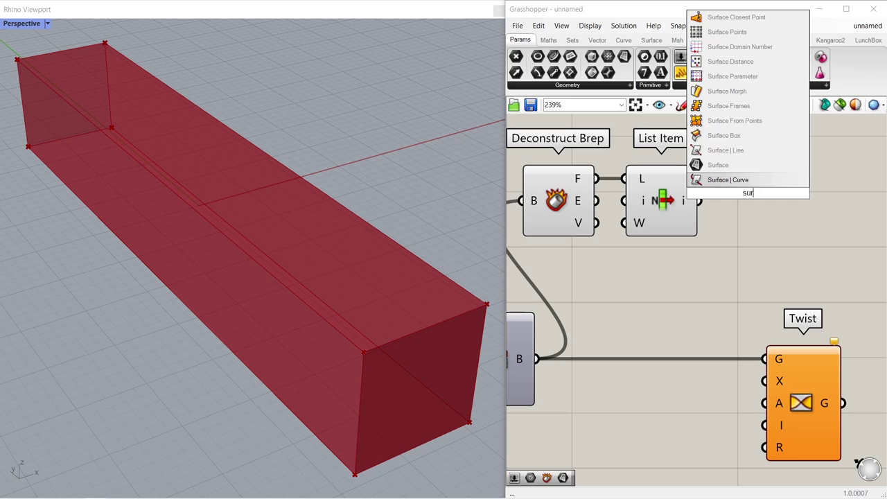
click(748, 180)
click(771, 197)
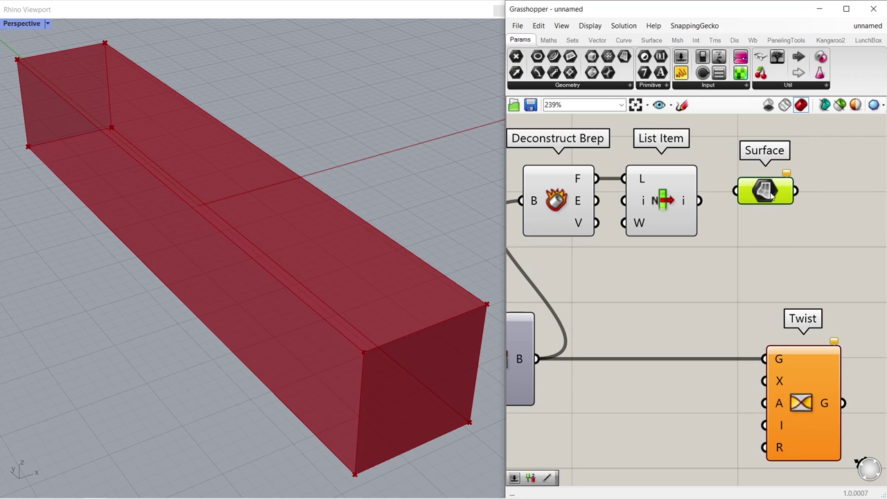
drag(701, 202, 735, 191)
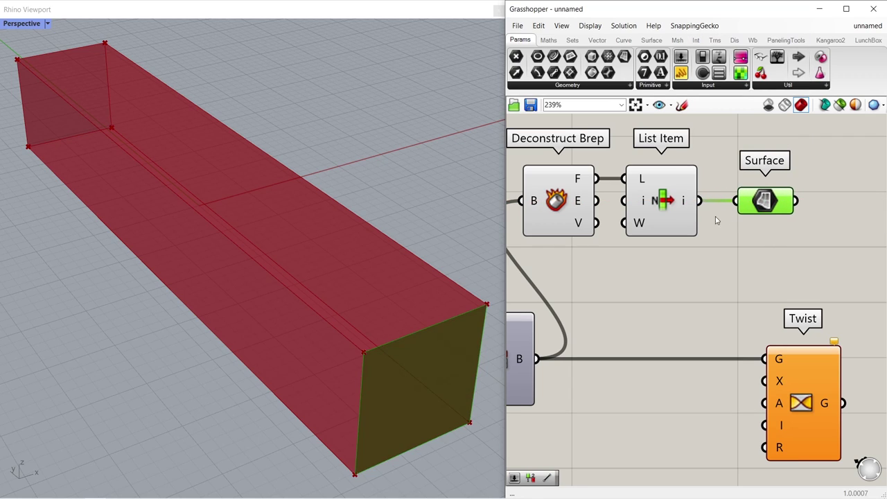
Add +1 and +2 outputs to List Item and send the +2 end face to a copied Surface parameter
scroll(714, 217, up, 3)
click(656, 244)
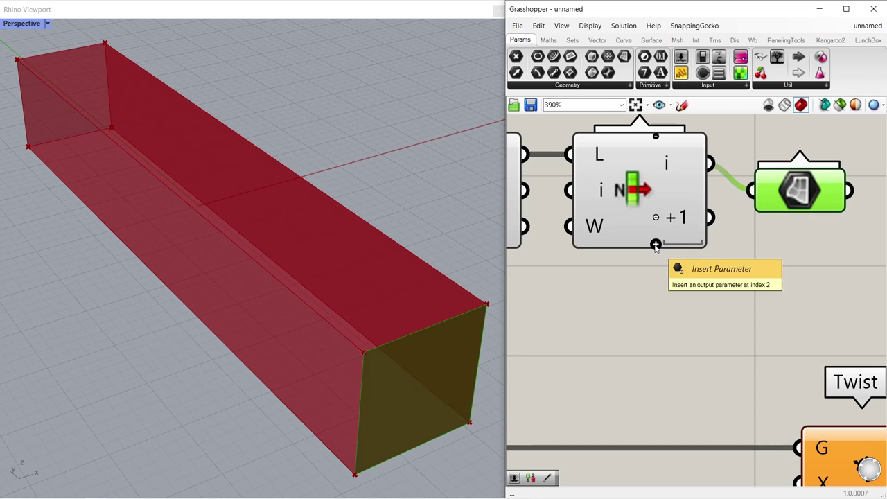
click(656, 244)
scroll(691, 266, down, 2)
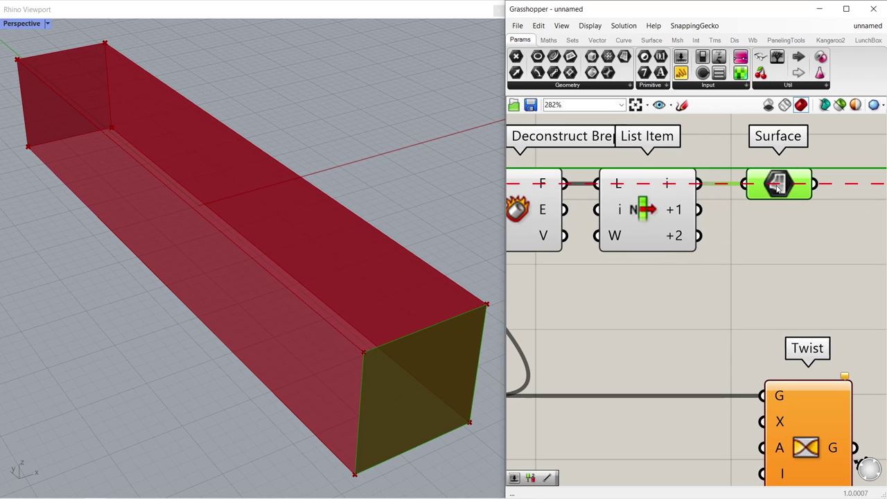
alt+drag(776, 189, 776, 227)
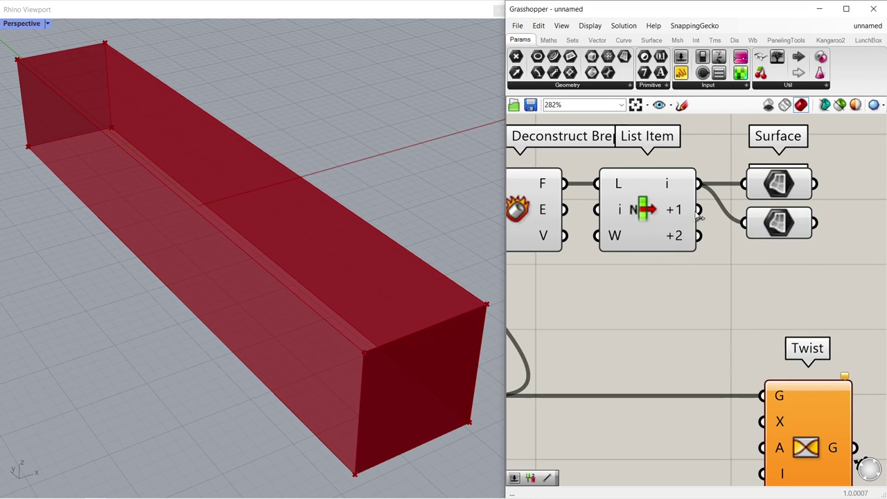
drag(698, 210, 771, 224)
click(771, 224)
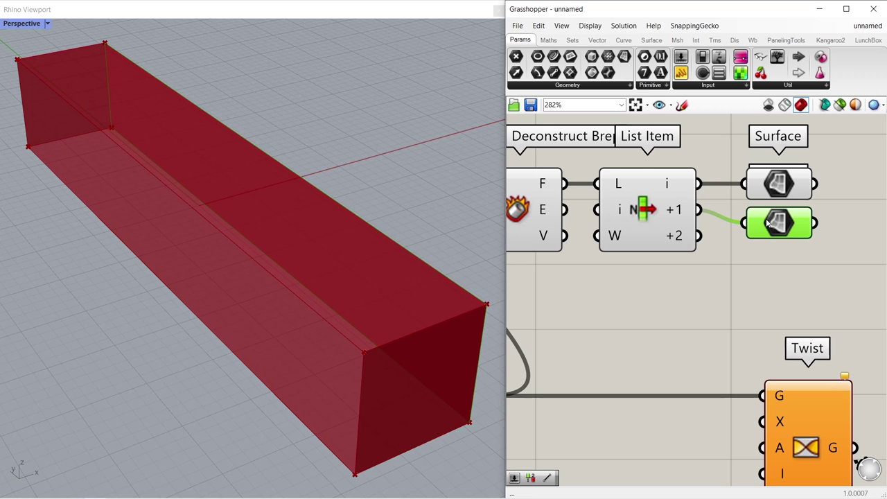
drag(698, 236, 745, 223)
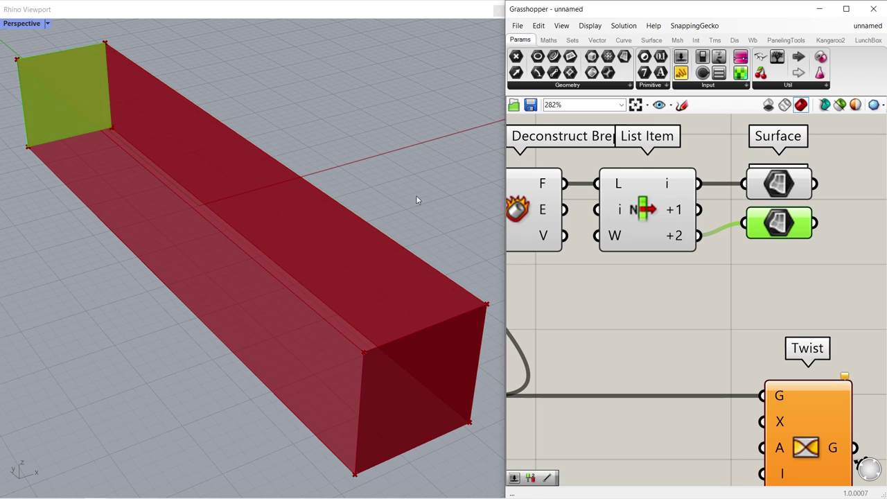
drag(768, 236, 770, 236)
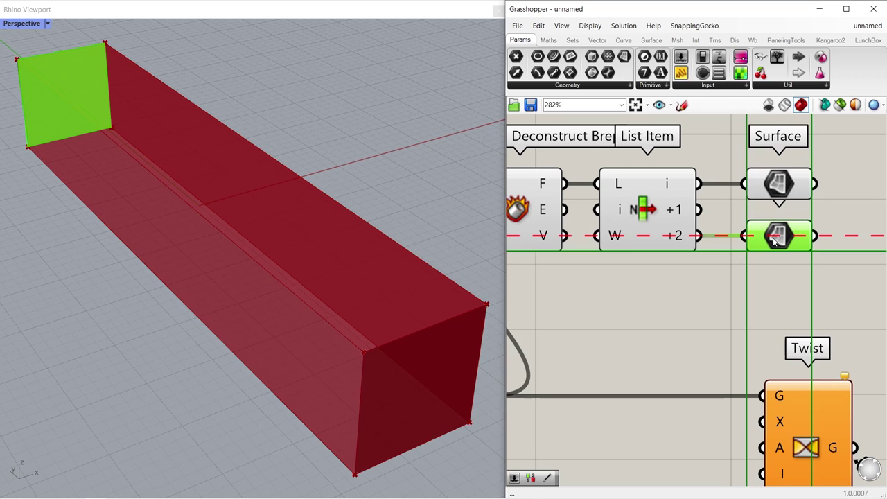
scroll(807, 253, down, 2)
click(773, 239)
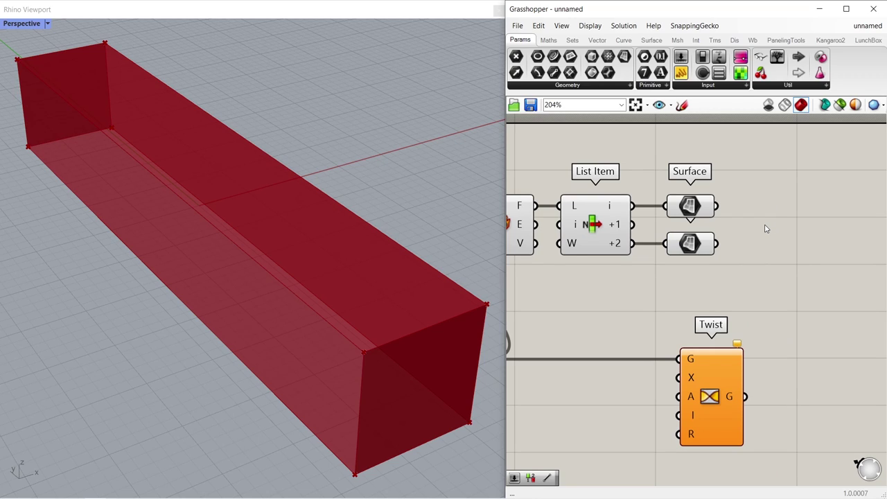
Replace the two Surface parameters with an Area component computing the end-face centroids
double_click(765, 229)
text(are)
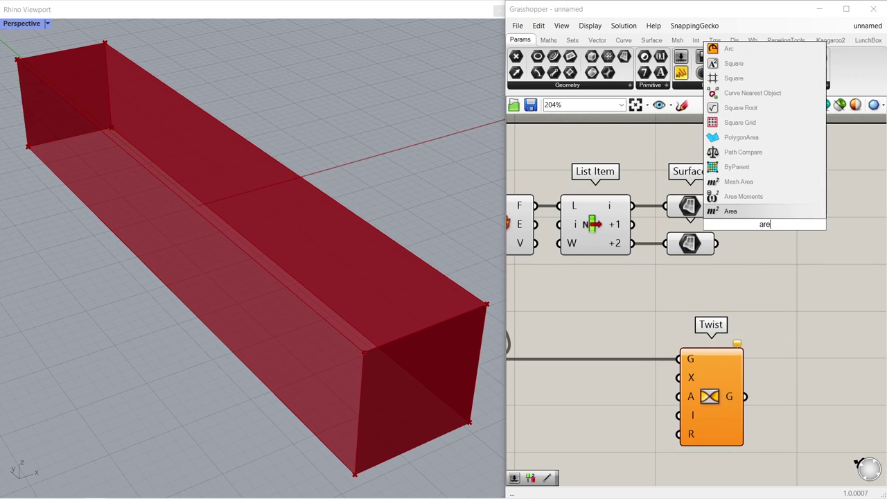
key(Return)
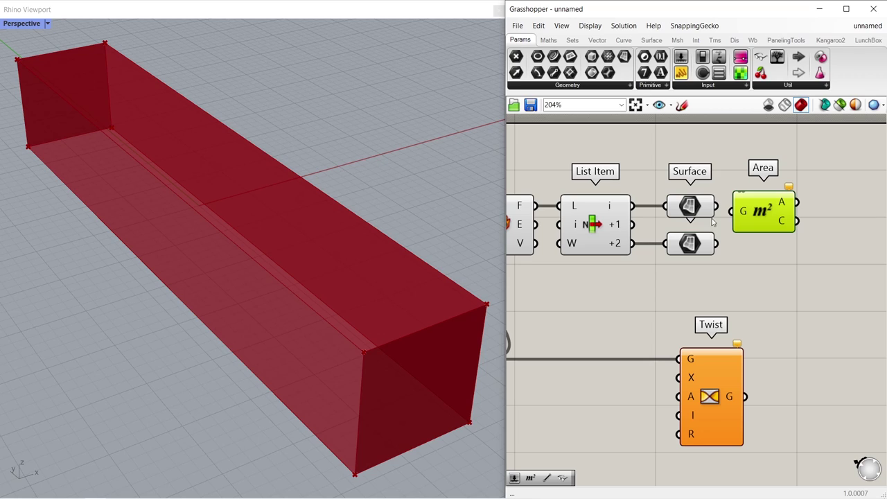
click(686, 206)
shift+click(688, 249)
key(Delete)
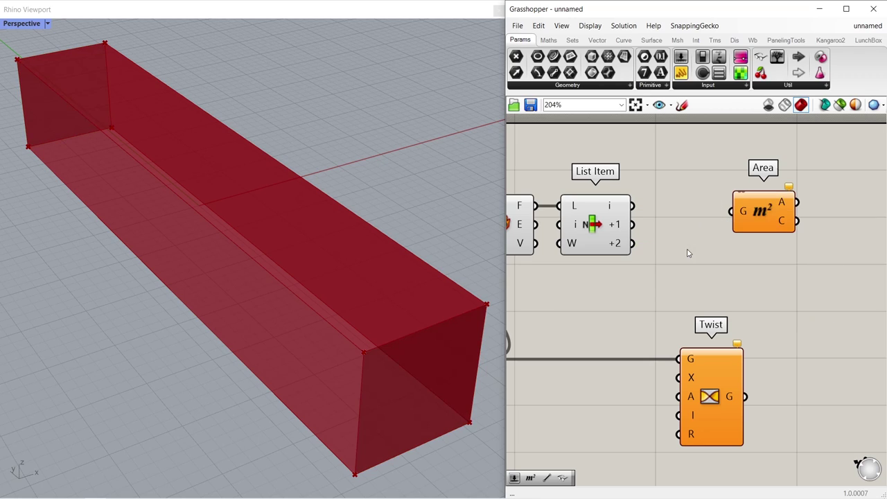
drag(632, 205, 668, 256)
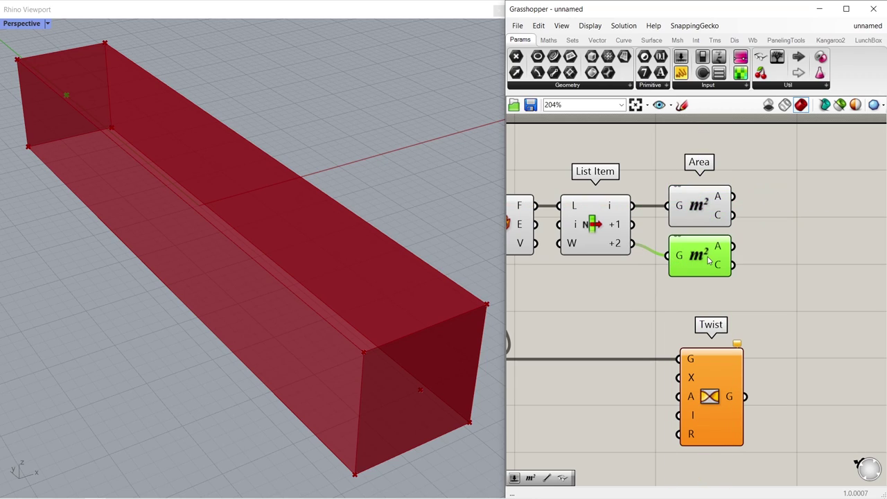
Draw a Line between the two centroids and use it as the Twist axis
double_click(797, 232)
text(li)
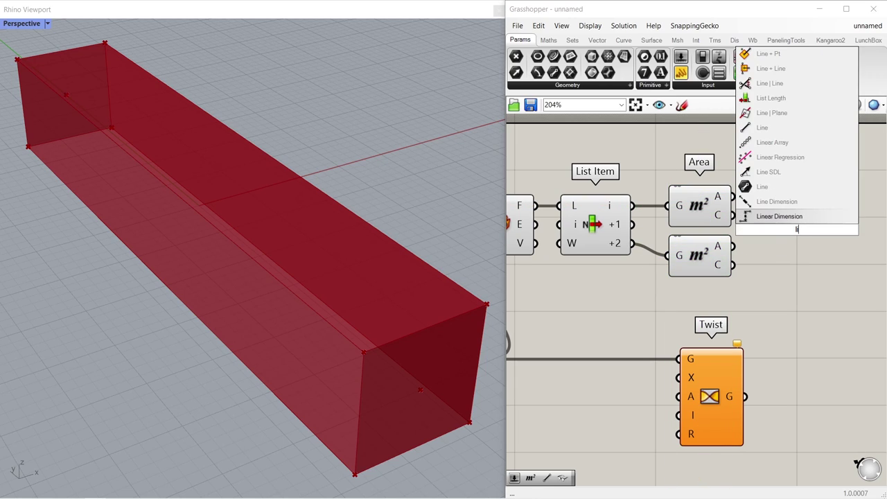
text(ne)
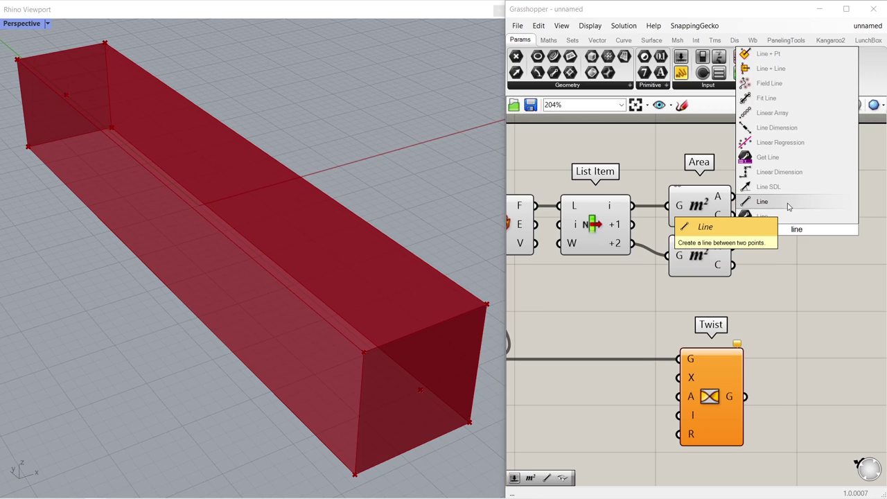
click(787, 205)
drag(788, 206, 793, 210)
drag(734, 214, 769, 225)
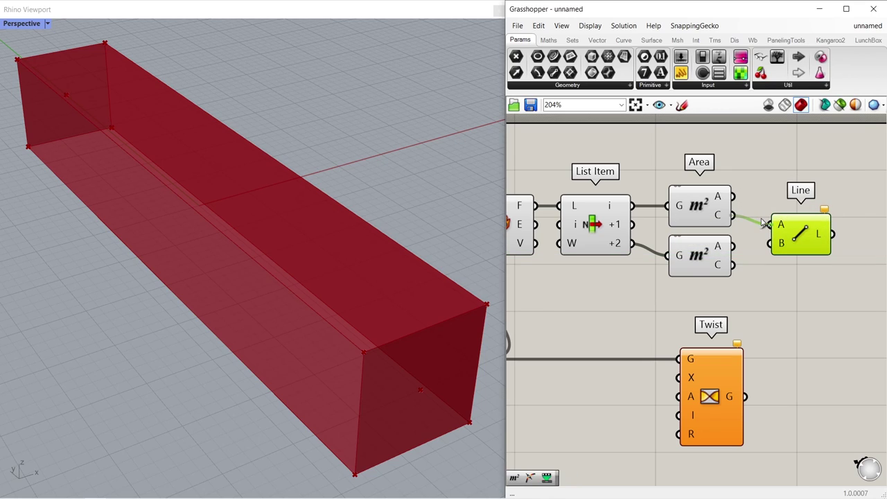
drag(738, 266, 780, 245)
drag(833, 234, 677, 378)
Disable preview of the helper components from Deconstruct Brep to Line
scroll(672, 374, down, 3)
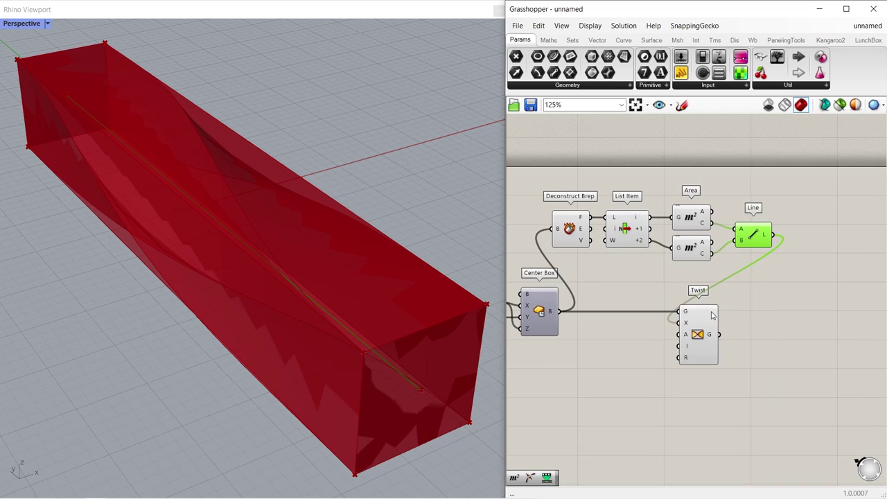
drag(697, 334, 766, 334)
drag(778, 176, 561, 271)
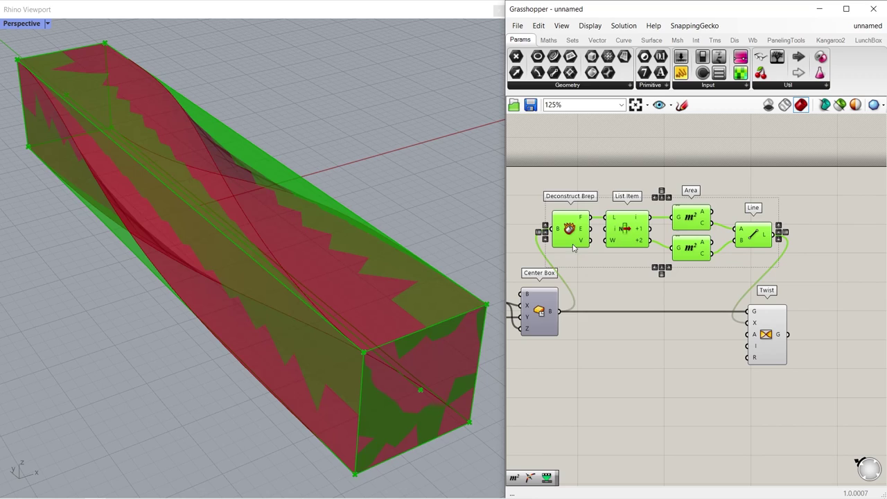
key(space)
click(611, 202)
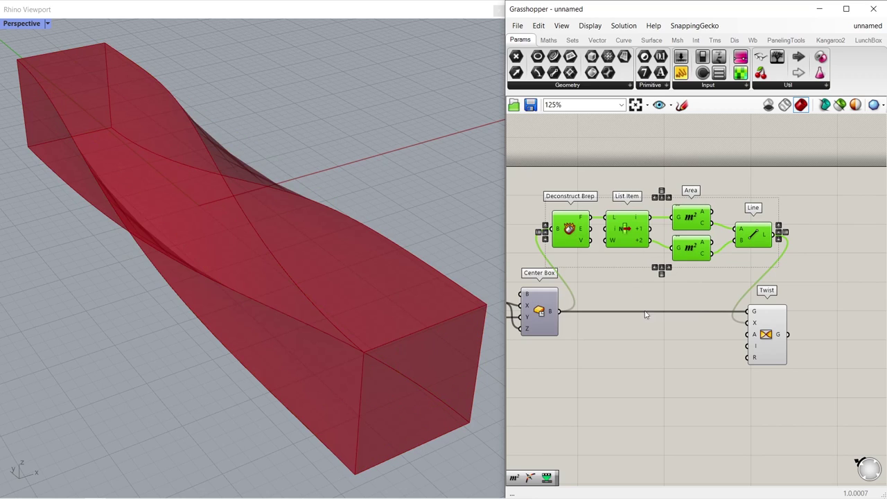
scroll(710, 373, up, 4)
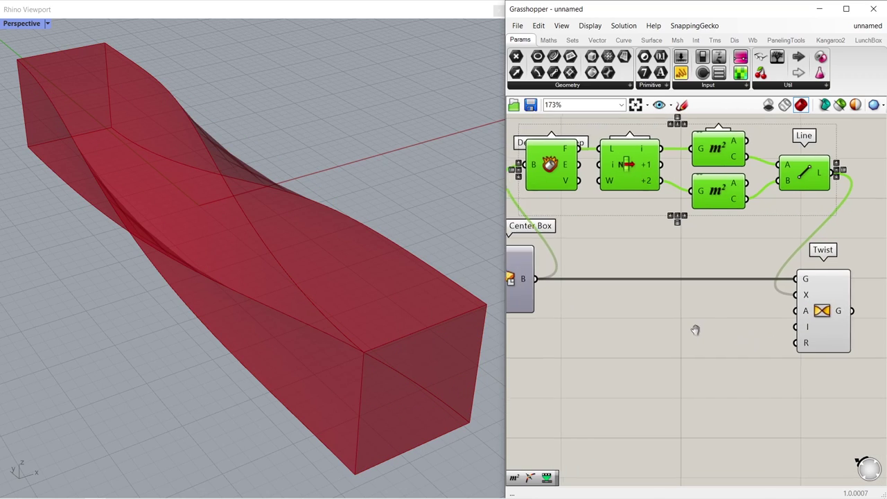
Feed a 150 number slider into the Twist angle and set the angle input to Degrees
double_click(641, 331)
text(150)
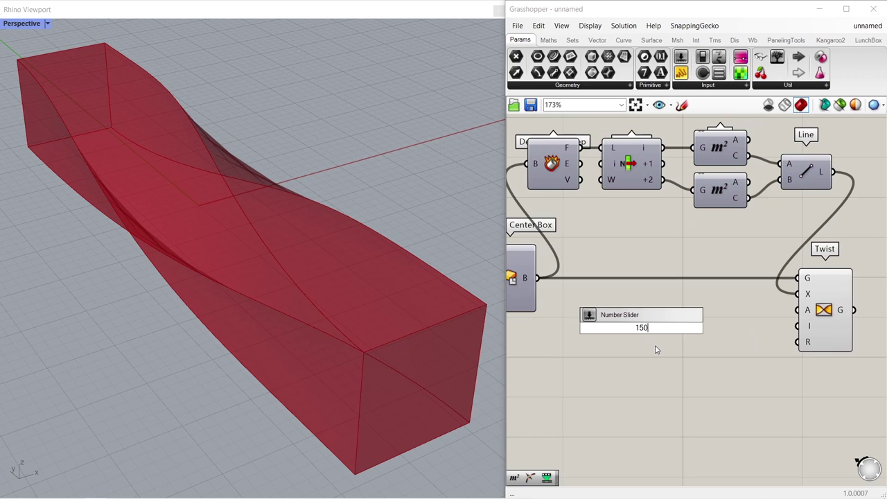
key(Return)
drag(708, 328, 797, 310)
drag(596, 330, 649, 312)
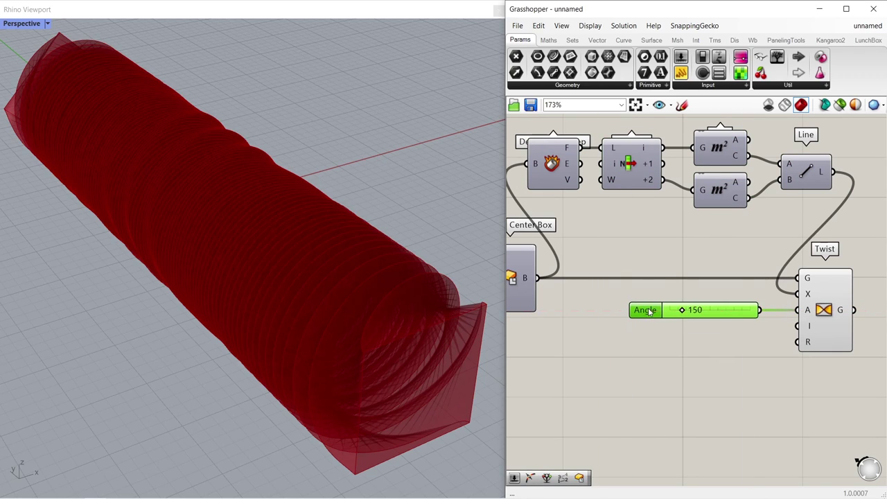
right_click(808, 311)
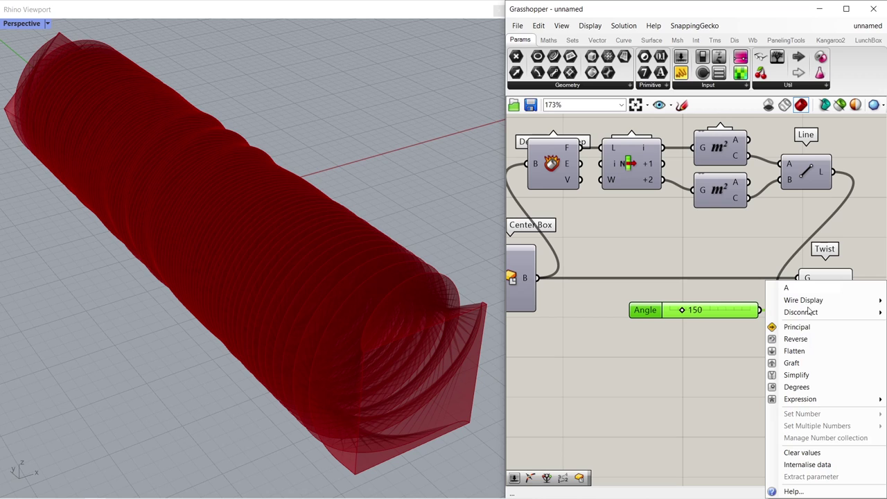
click(797, 387)
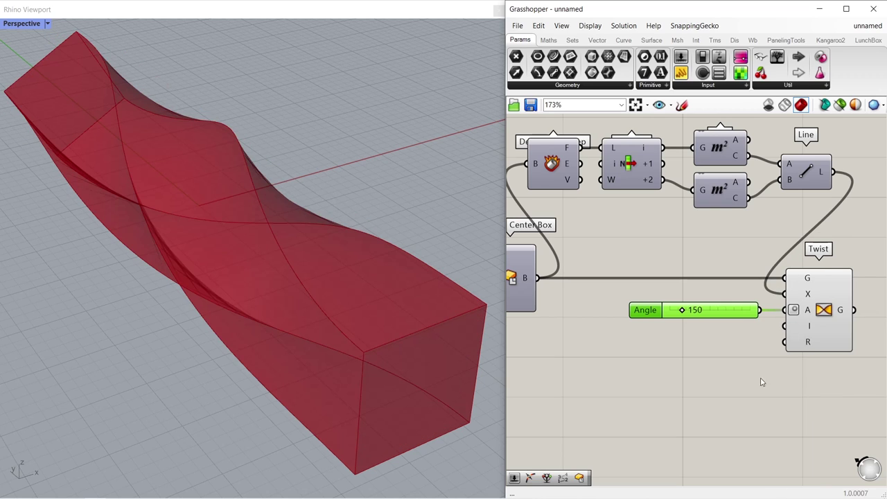
click(700, 368)
Set the twist angle slider to 450
drag(681, 312, 708, 311)
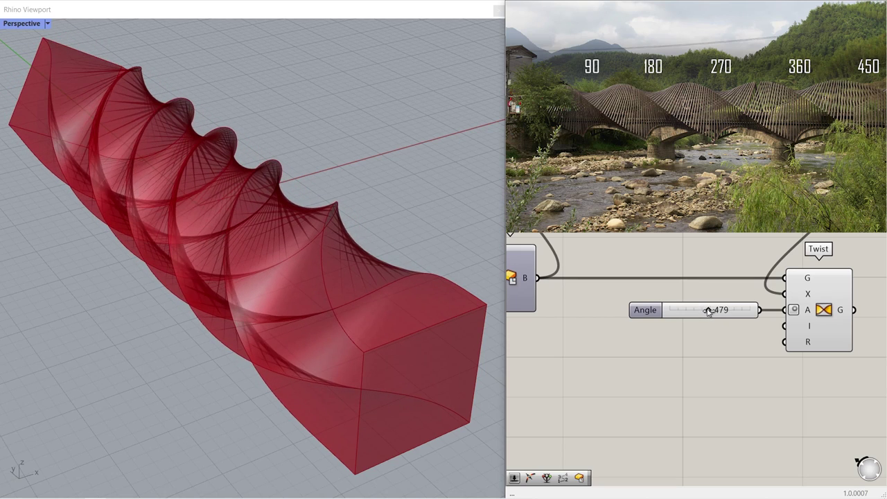
click(700, 312)
double_click(700, 311)
text(450)
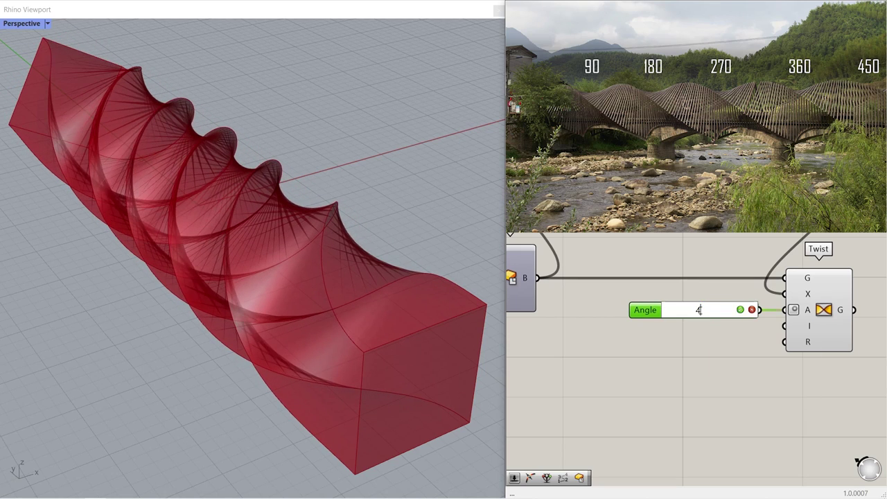
click(740, 310)
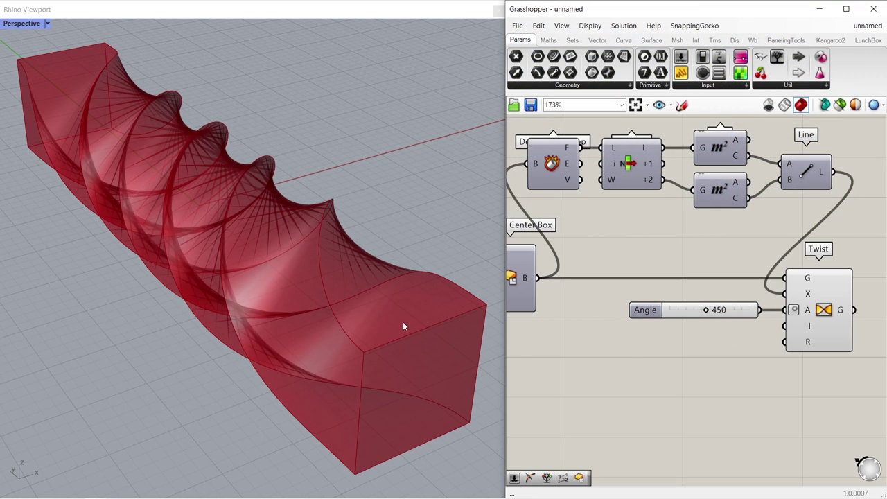
Add a Contour component fed by the twisted geometry
scroll(774, 331, down, 1)
click(663, 313)
right_drag(674, 317, 625, 317)
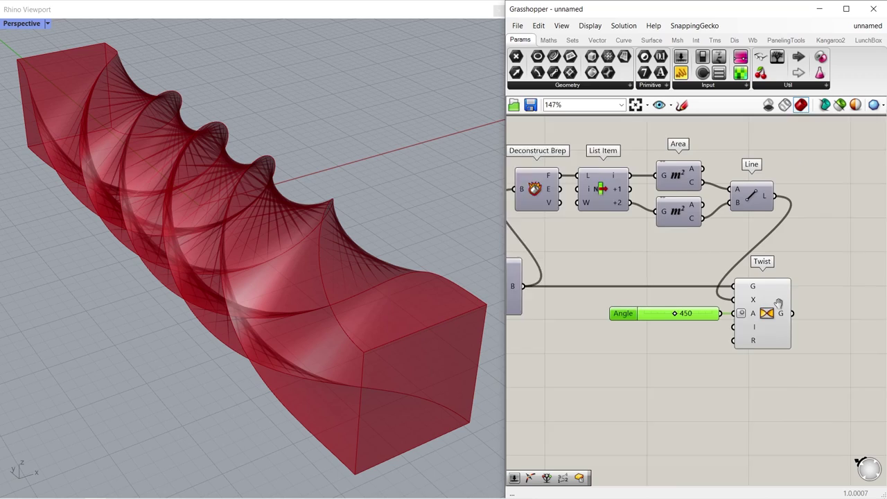
right_drag(855, 318, 730, 319)
click(730, 315)
double_click(743, 315)
text(cont)
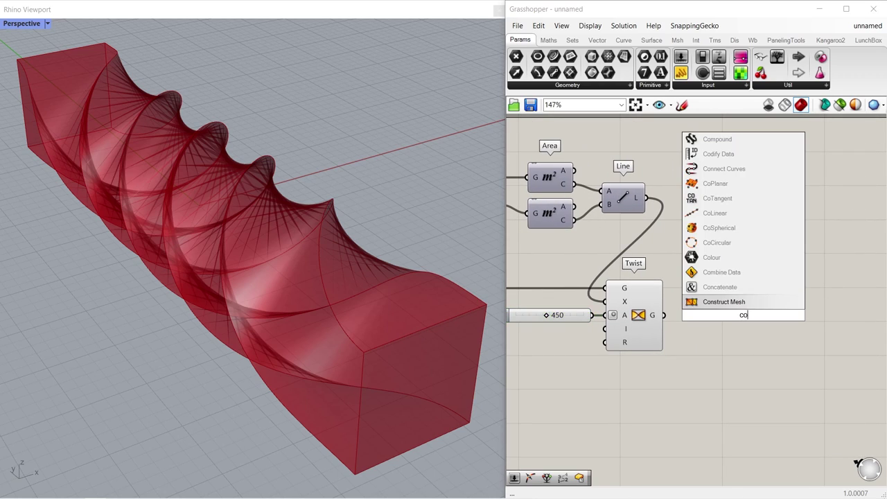
click(750, 291)
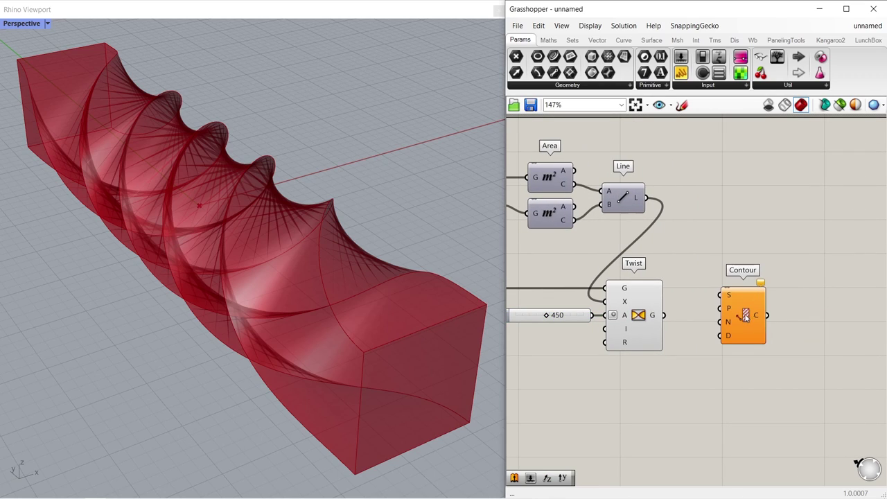
drag(743, 329, 779, 332)
drag(664, 315, 793, 336)
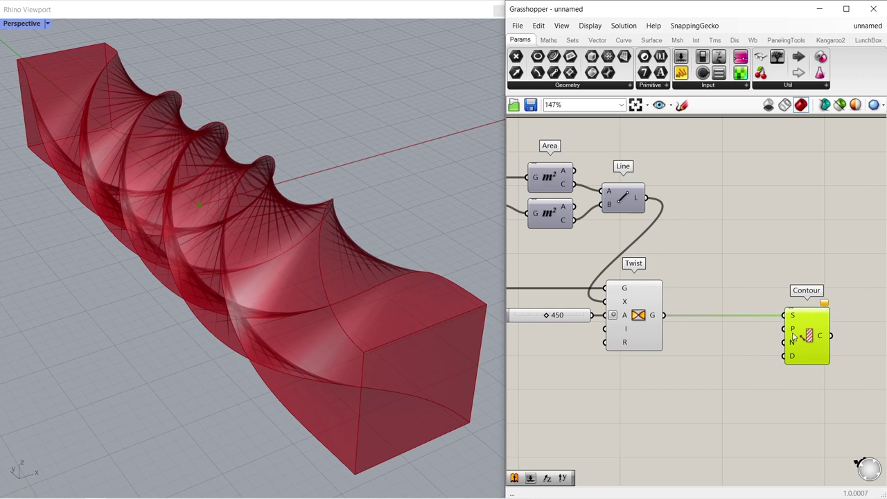
click(736, 347)
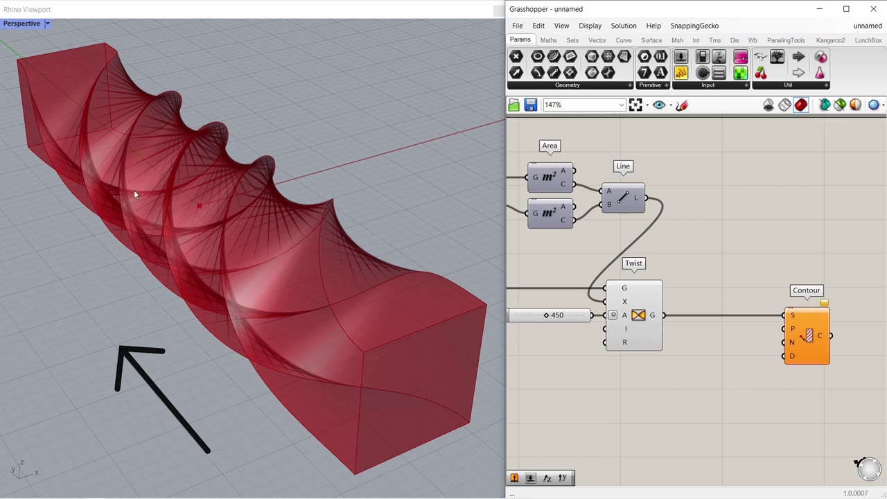
Set the contour normal to Unit Y and the spacing to a 0.5 slider
double_click(738, 346)
text(unit y)
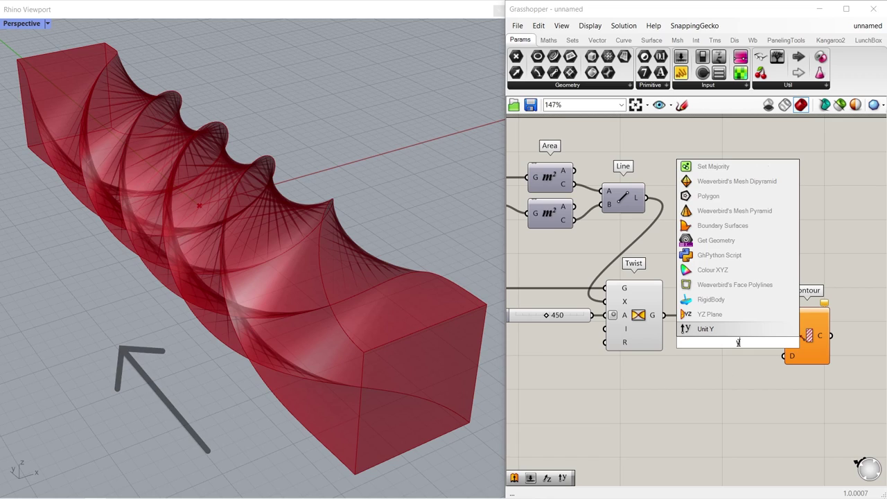
key(Return)
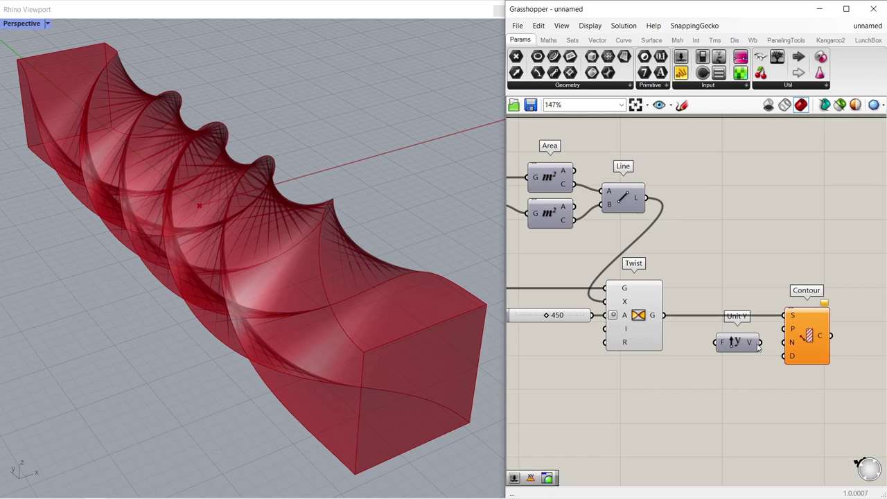
drag(730, 347, 741, 347)
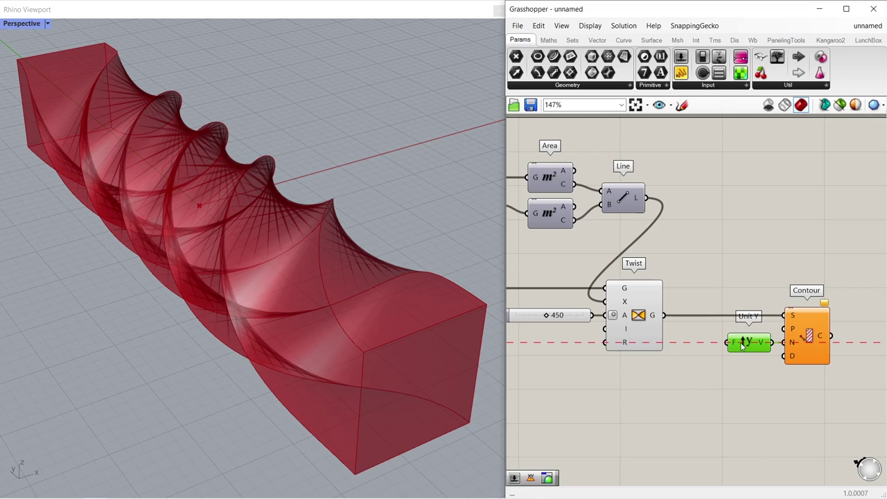
click(730, 377)
double_click(699, 385)
text(0.5)
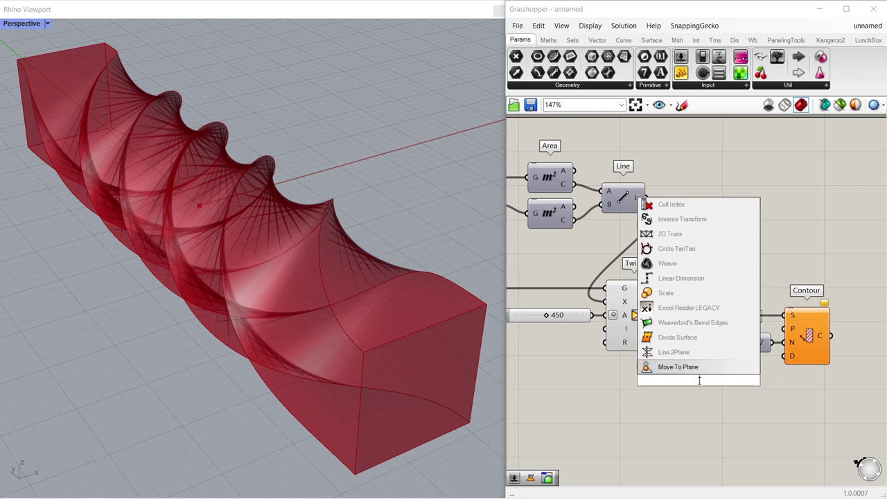
key(Return)
drag(756, 386, 784, 356)
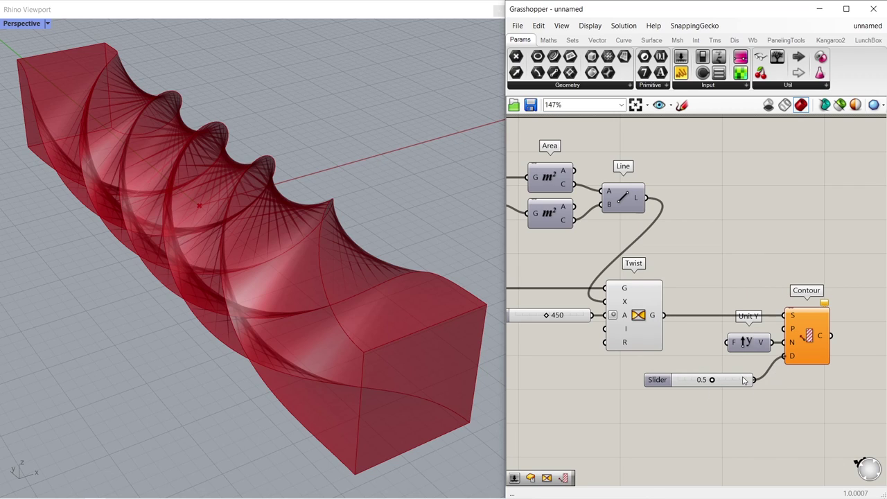
Hide the Twist preview so only the 0.5-spaced contour curves show
click(650, 348)
middle_click(637, 317)
click(679, 277)
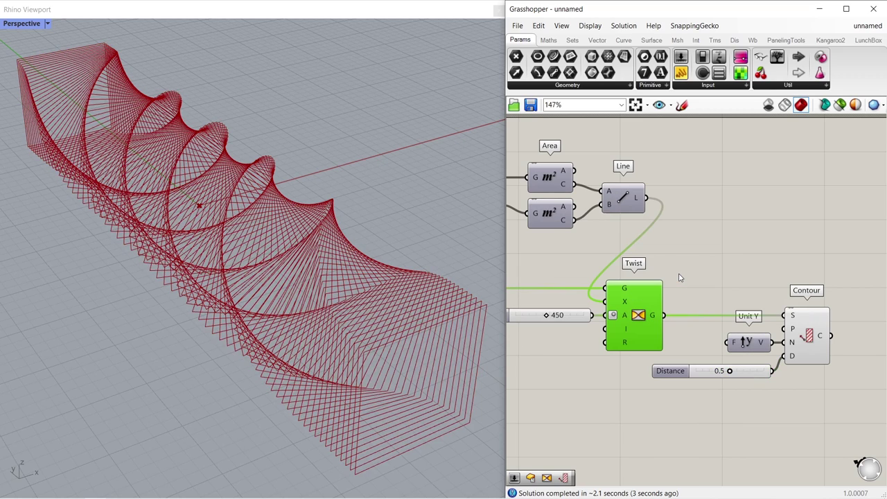
click(754, 266)
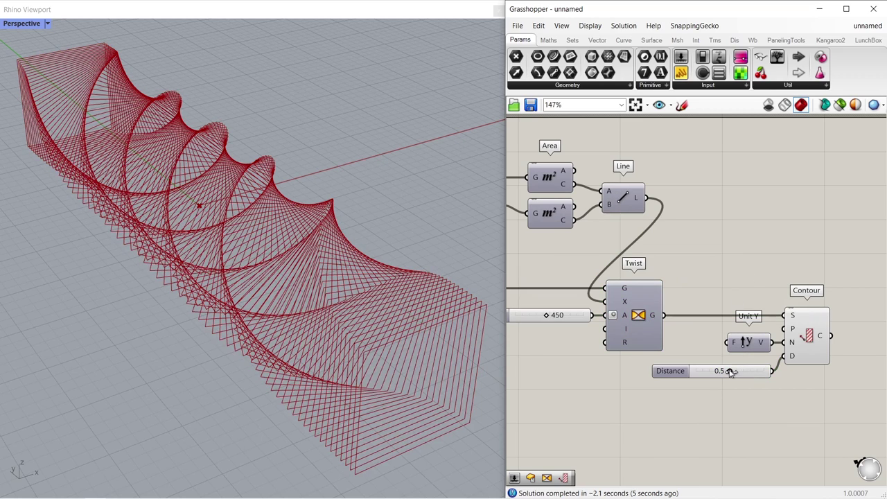
drag(721, 372, 715, 386)
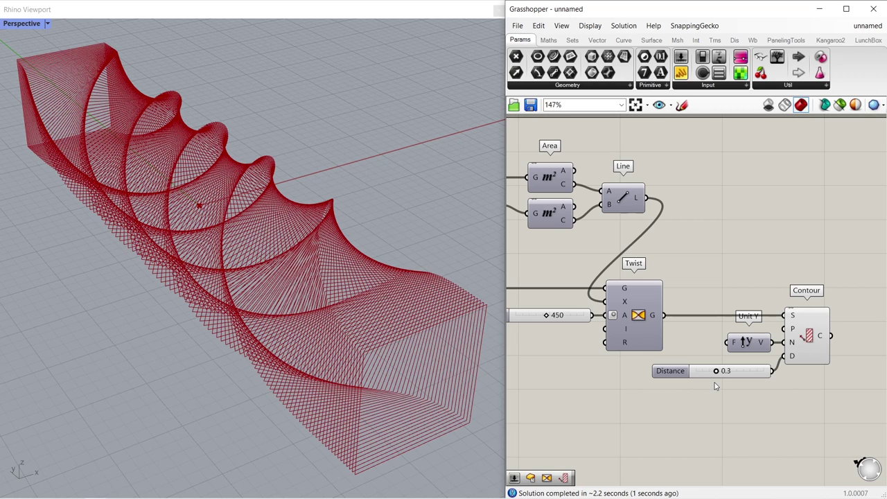
key(ctrl+z)
key(ctrl+z)
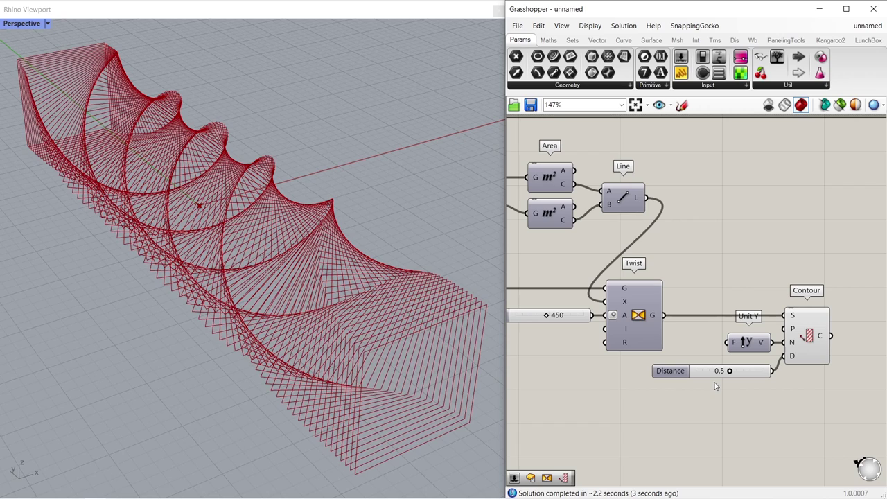
right_drag(815, 380, 706, 381)
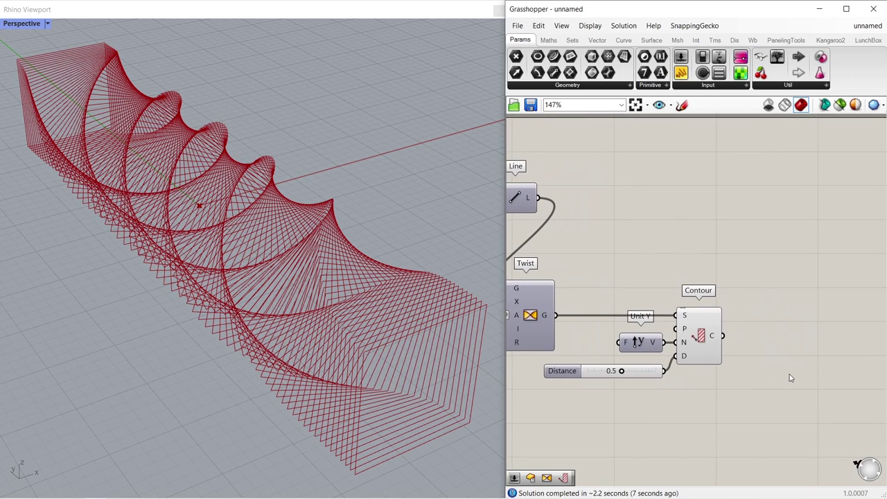
Add an Offset Curve component fed by the contour curves
double_click(773, 257)
text(off)
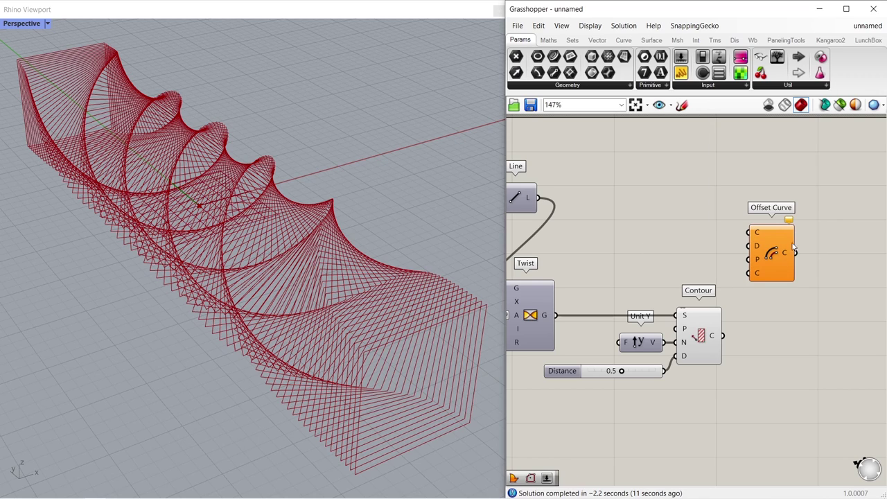
drag(767, 260, 787, 258)
drag(722, 335, 799, 255)
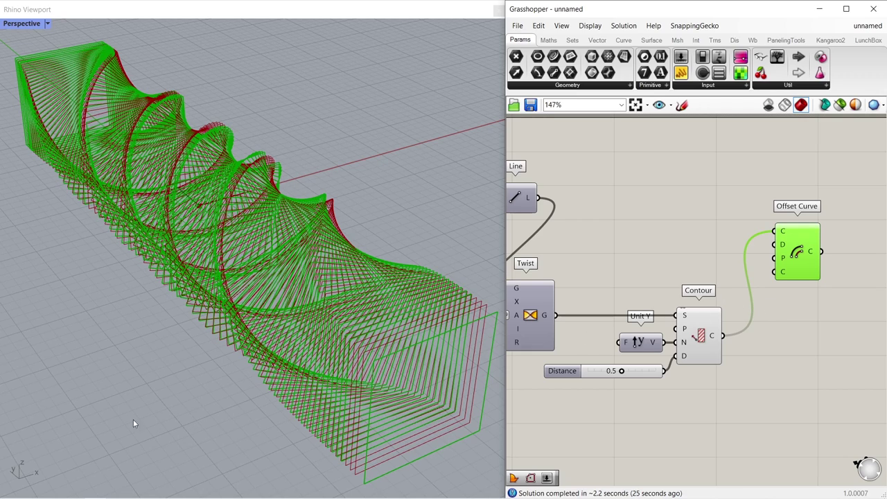
click(18, 480)
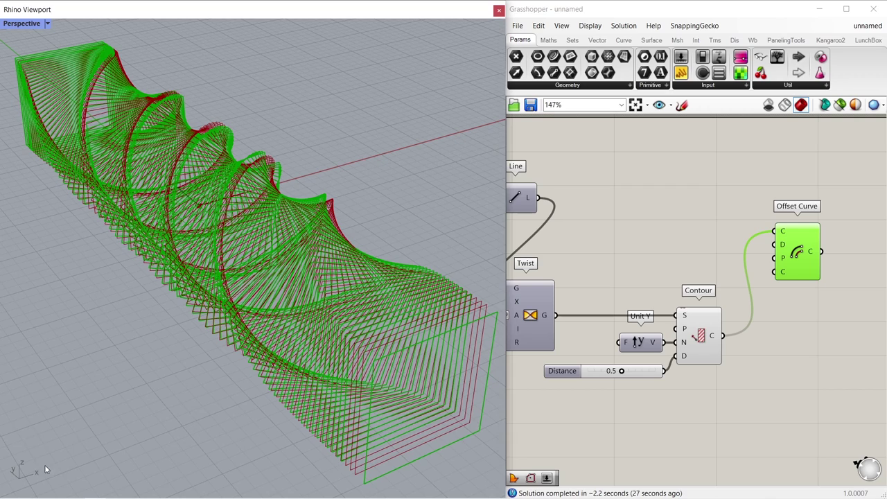
click(613, 417)
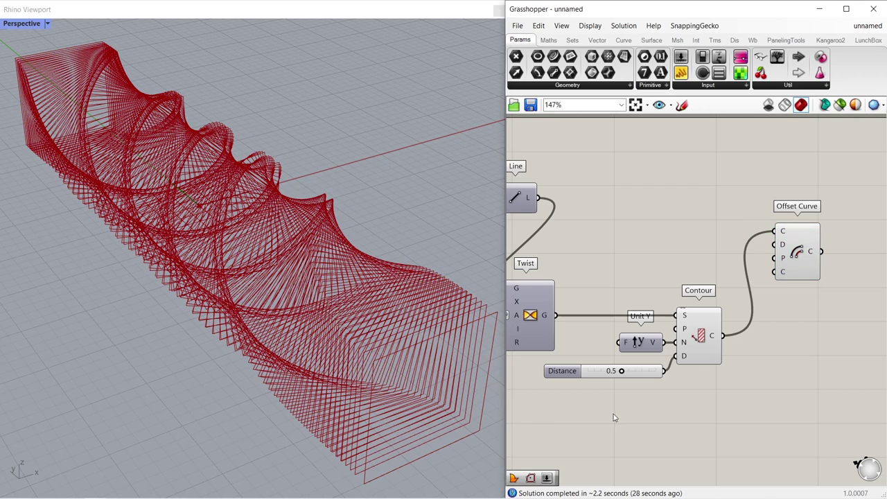
Set the offset plane to an XZ Plane component
double_click(720, 266)
text(xz)
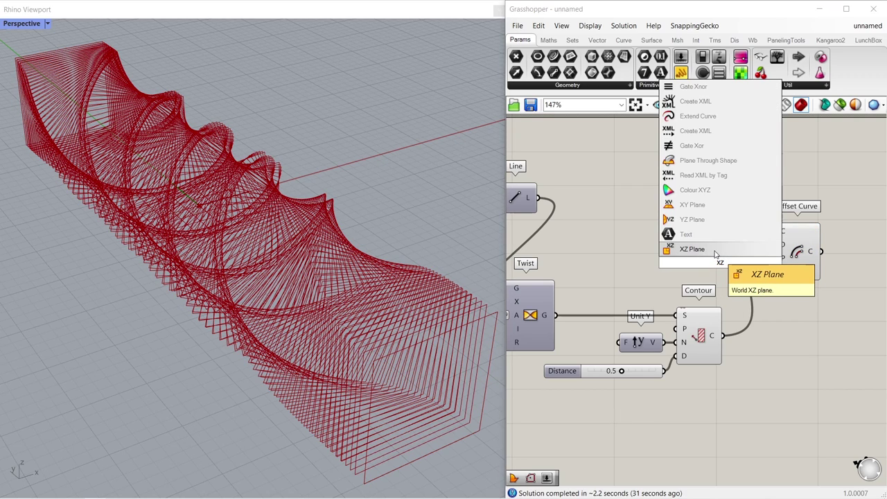
click(715, 251)
drag(722, 267, 775, 259)
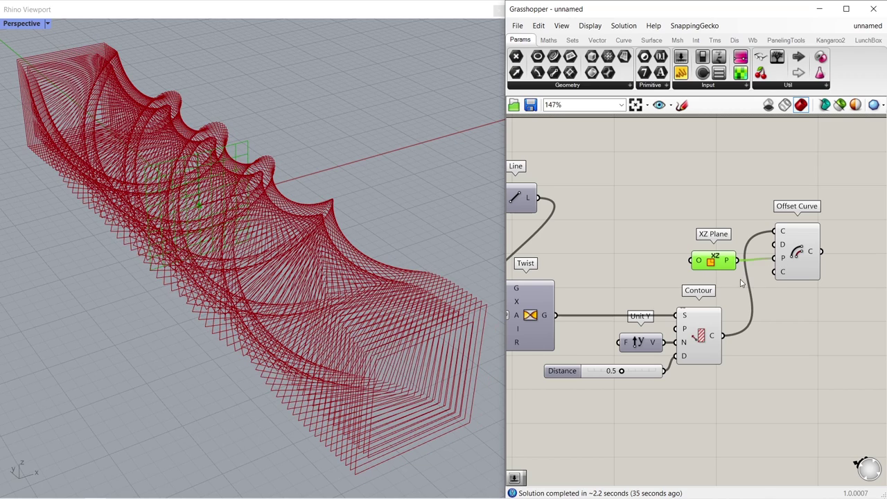
click(804, 241)
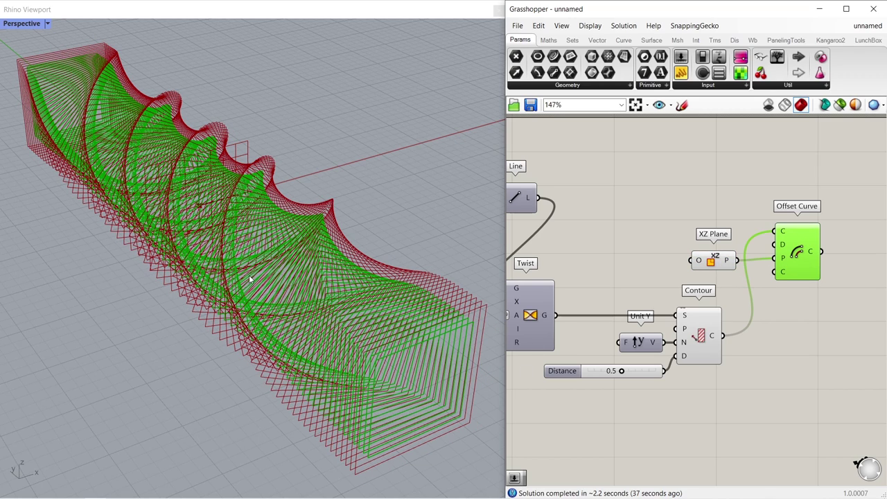
drag(711, 264, 726, 262)
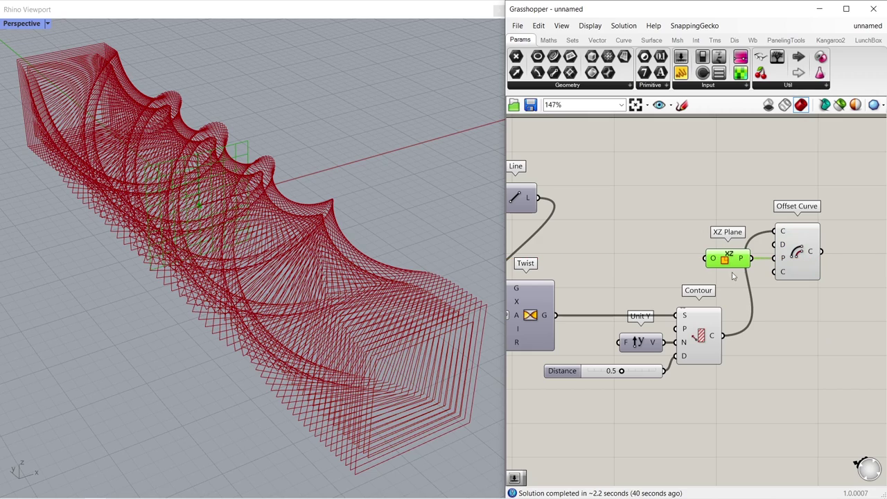
click(796, 360)
Make the offset distance the 0.5 contour spacing divided by 3
double_click(741, 395)
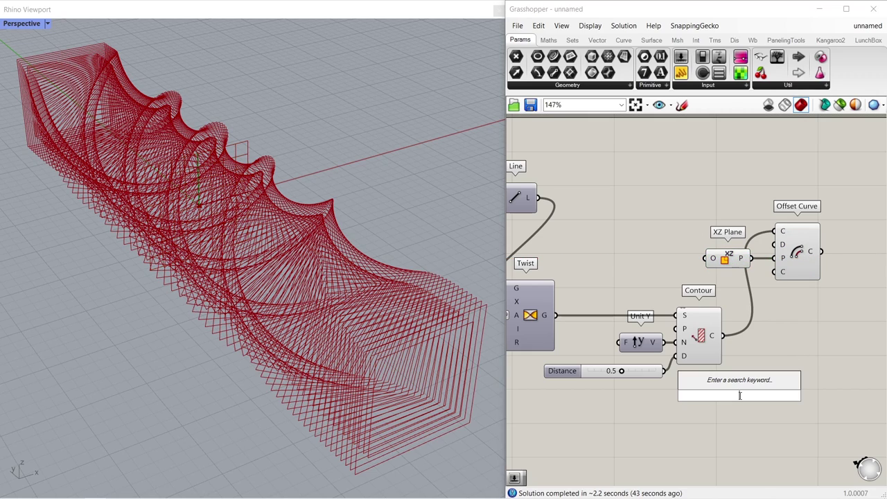
text(/3)
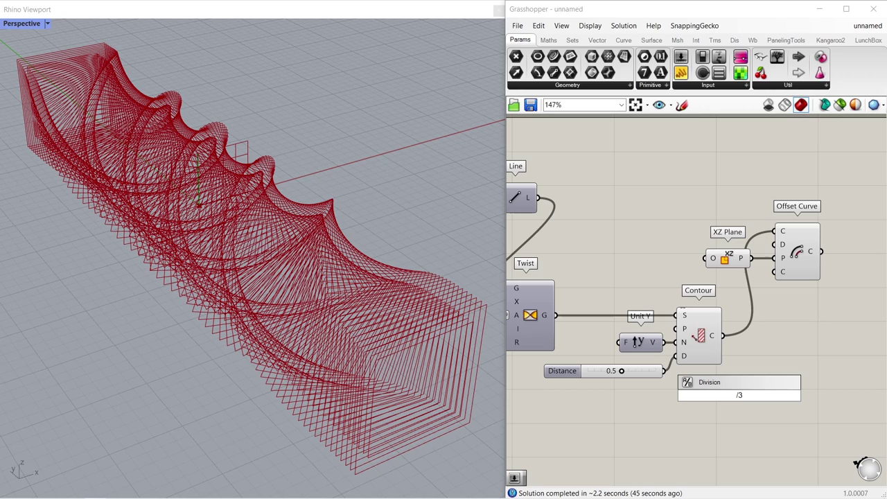
key(Return)
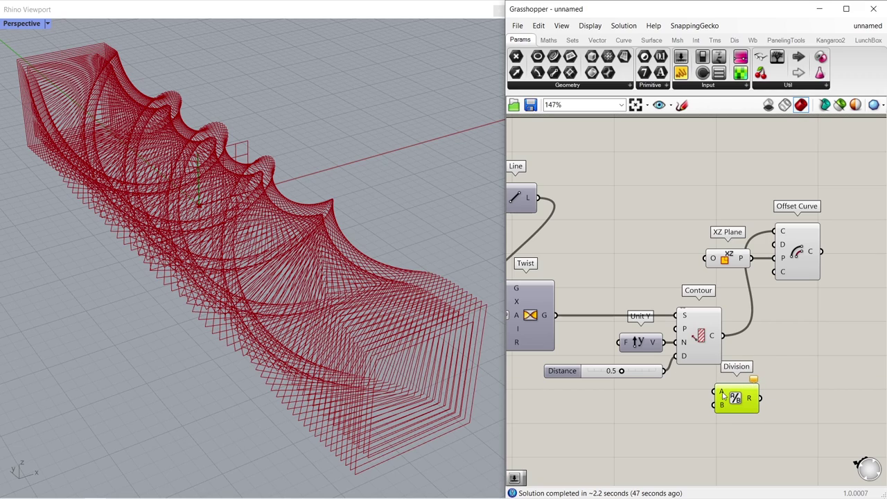
drag(665, 372, 774, 244)
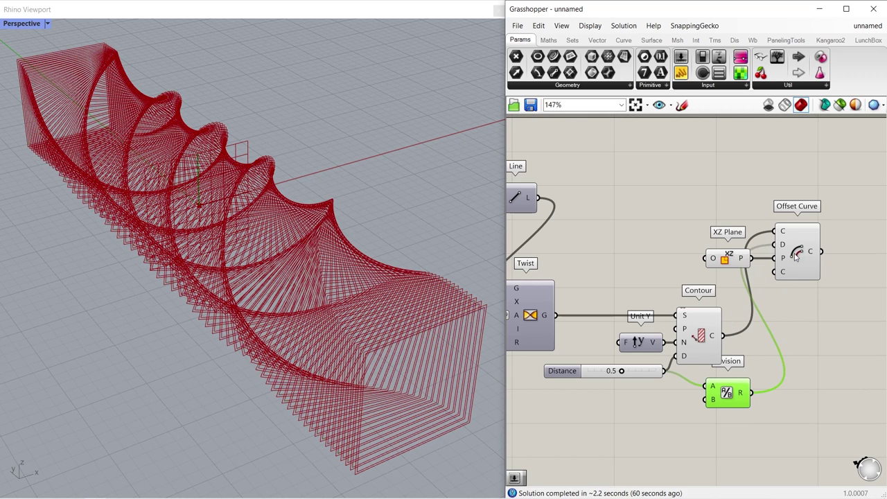
click(796, 256)
Add a Ruled Surface between the offset curves and the contour curves
right_drag(806, 338, 719, 329)
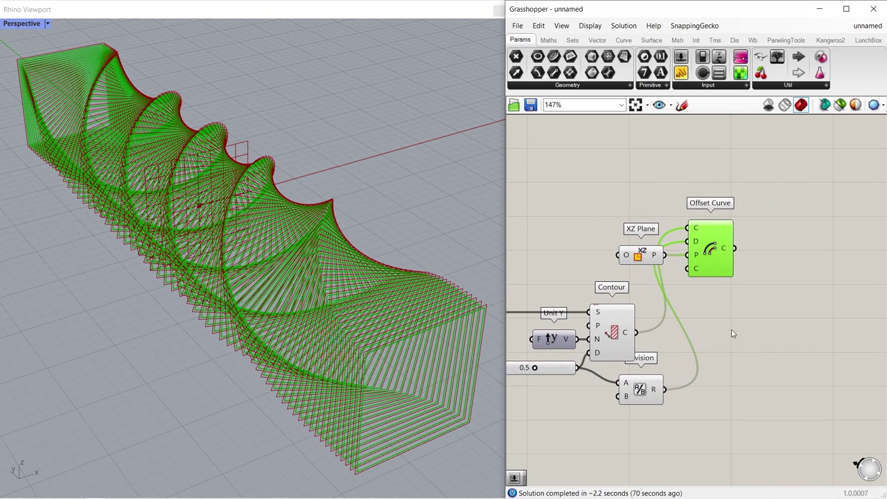
double_click(806, 245)
text(rul)
click(802, 236)
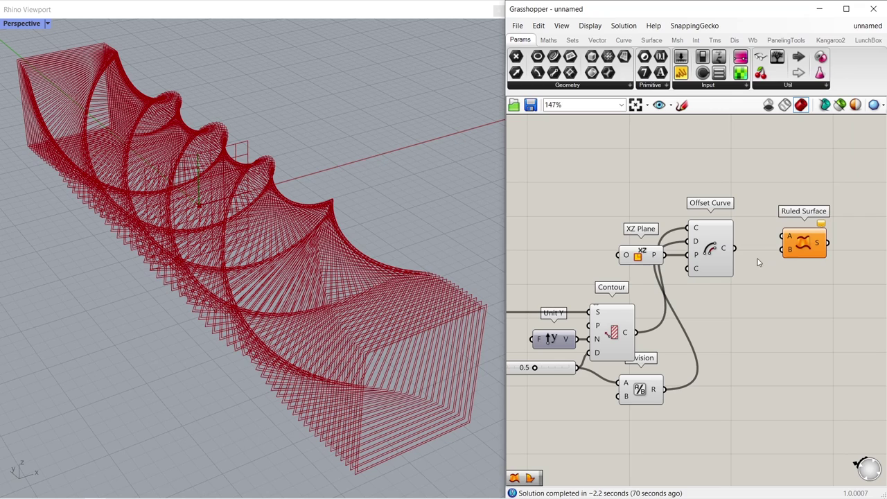
drag(734, 248, 804, 260)
click(612, 325)
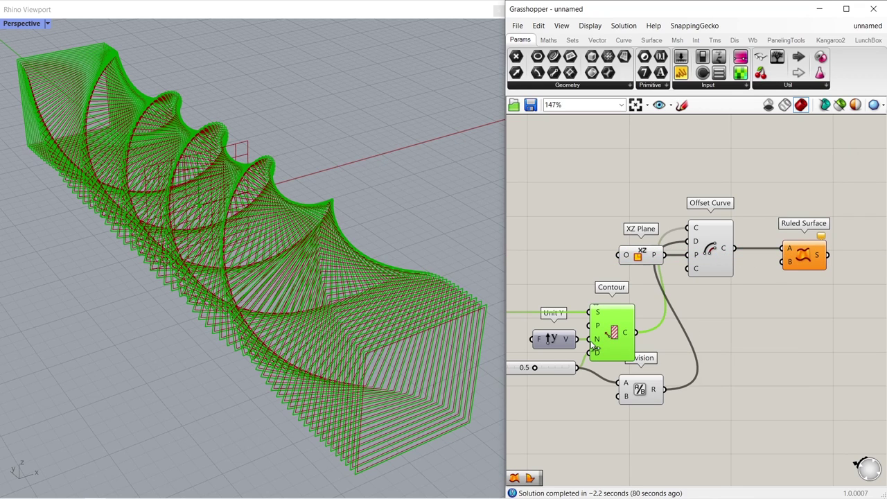
drag(637, 332, 787, 258)
Disable preview of the six upstream components
drag(734, 173, 541, 413)
middle_click(609, 336)
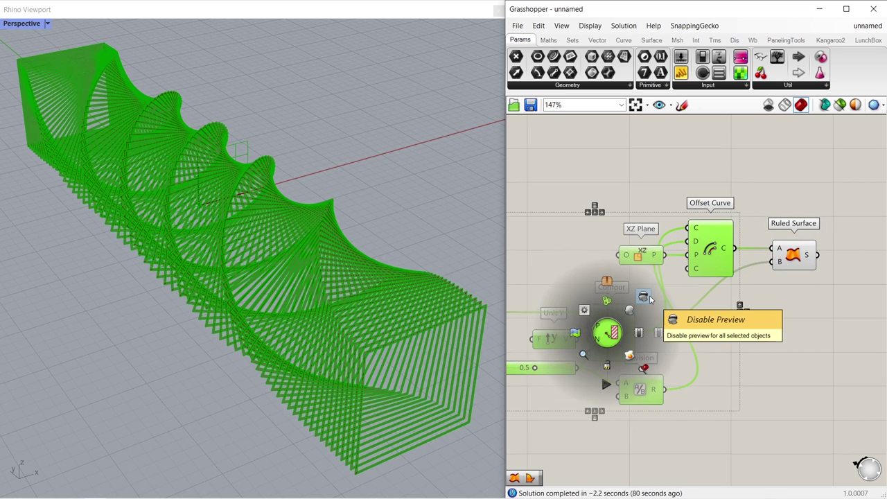
click(650, 295)
click(774, 336)
right_drag(817, 305, 728, 311)
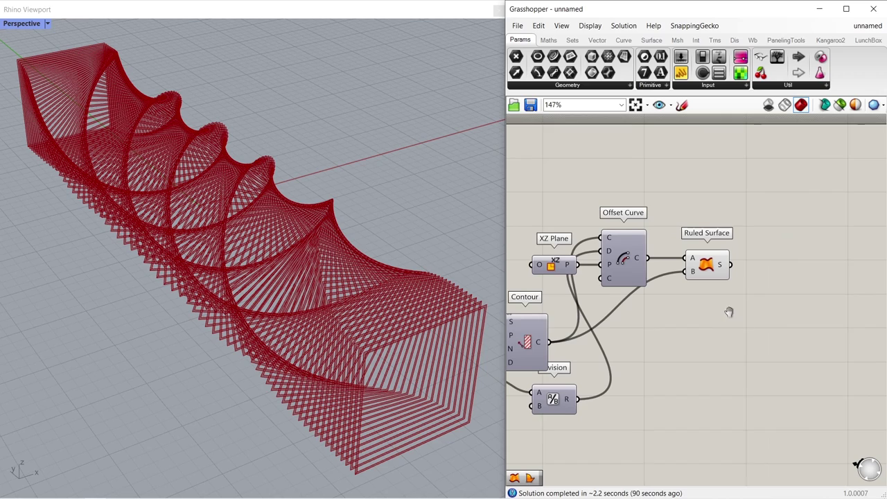
Extrude the ruled strips along a Unit Y vector scaled by the Division result
double_click(780, 270)
text(extr)
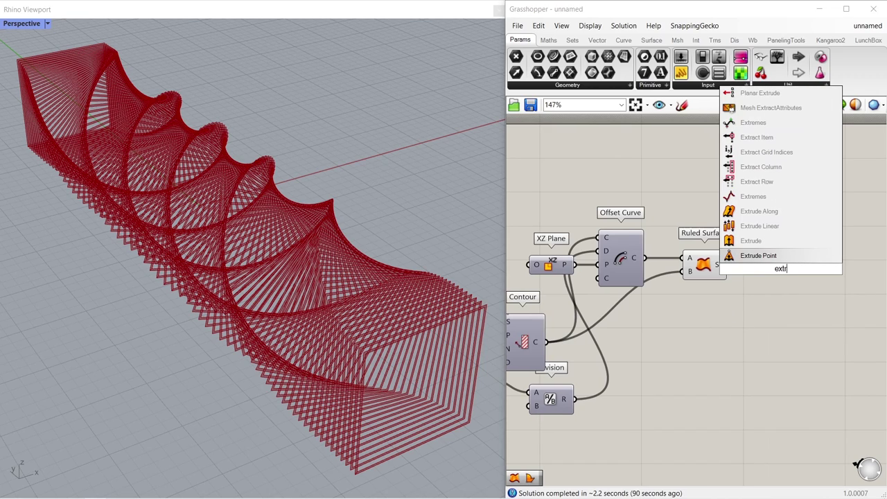
click(782, 247)
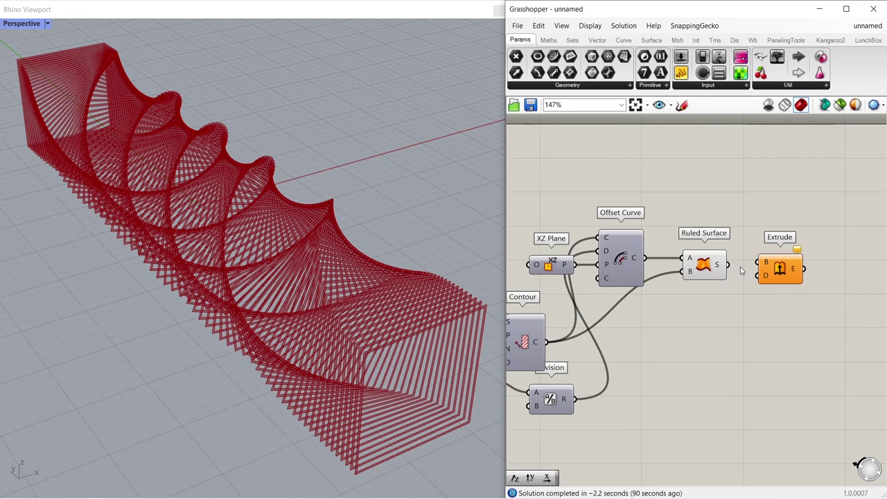
drag(727, 264, 757, 262)
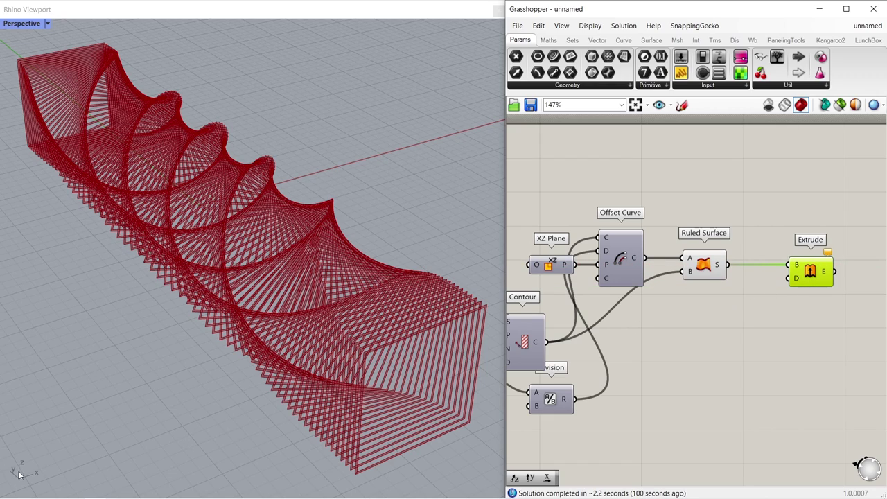
double_click(745, 306)
text(y)
click(735, 293)
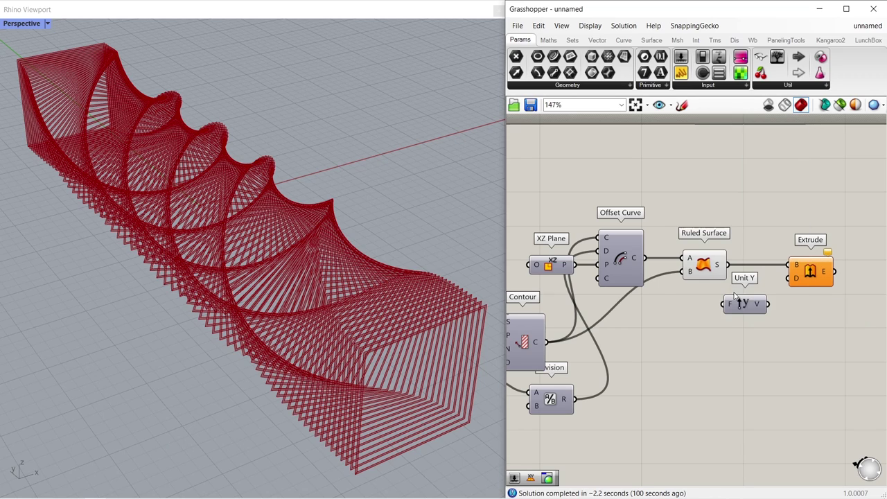
drag(766, 304, 843, 272)
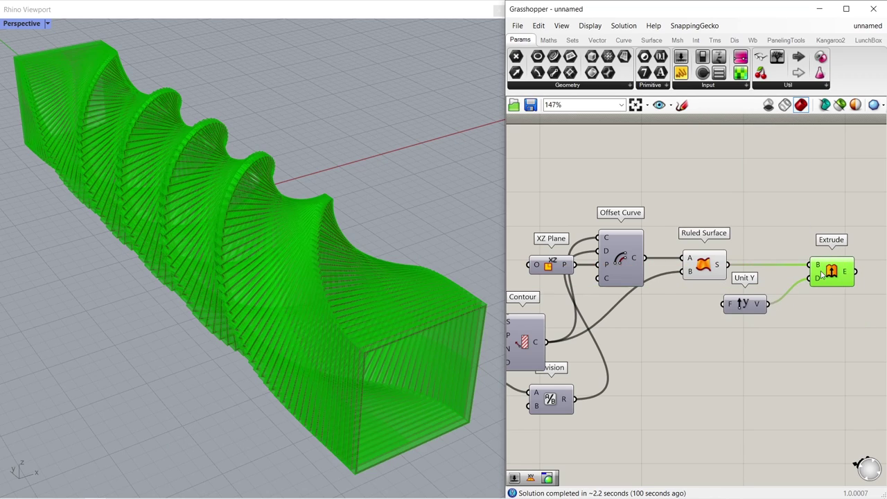
drag(742, 311, 774, 287)
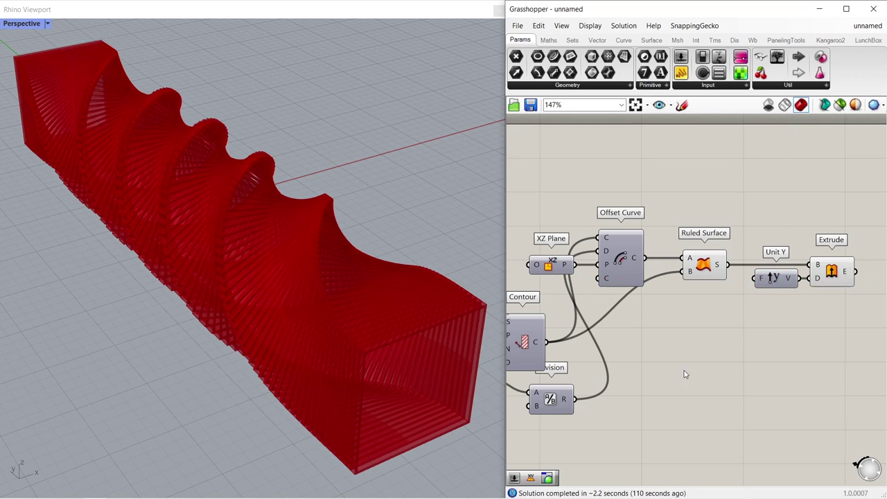
drag(574, 399, 751, 278)
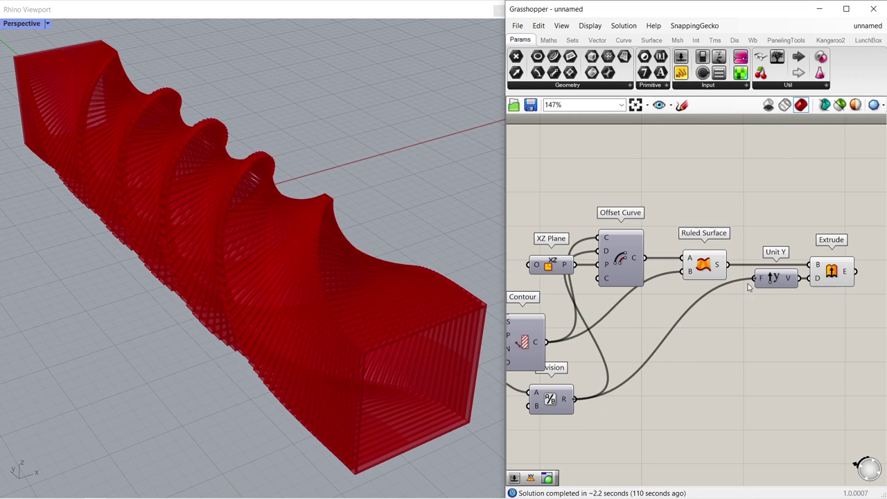
Hide the Ruled Surface preview so only the extruded slats show
click(712, 270)
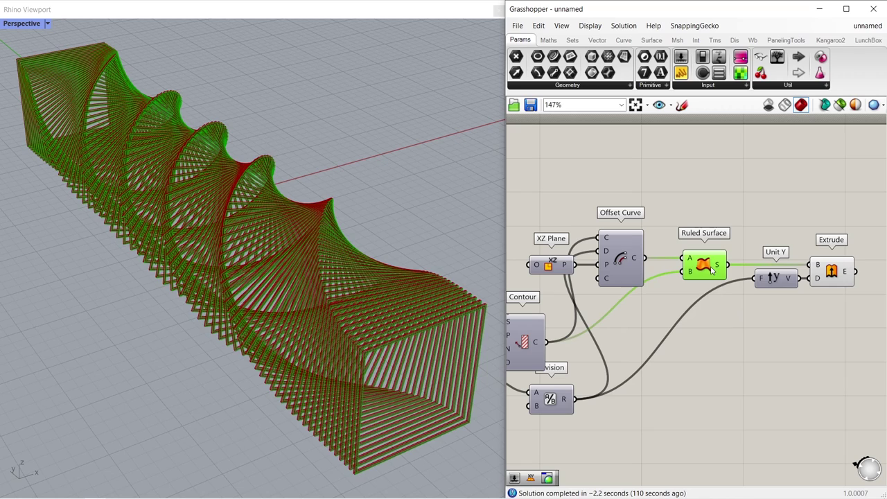
middle_click(712, 270)
click(747, 225)
click(832, 271)
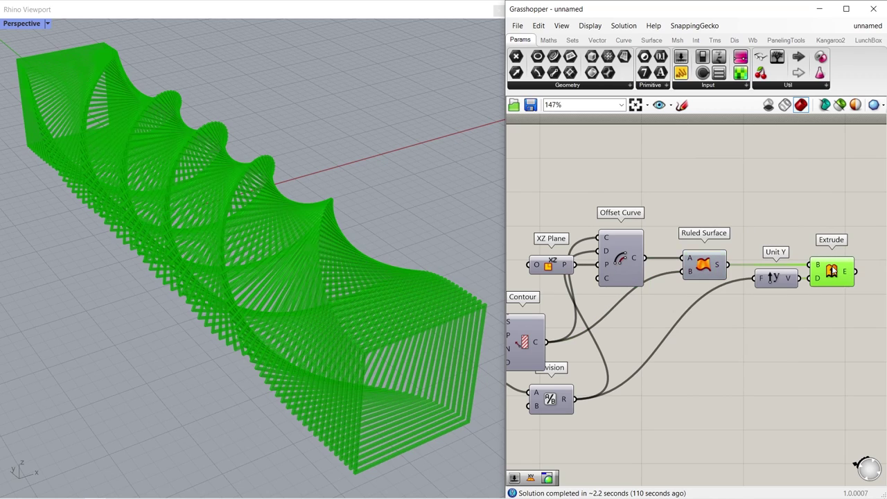
right_drag(814, 281, 690, 280)
Show the extruded slats through a Custom Preview coloured white by a Colour Swatch
double_click(797, 278)
text(cust)
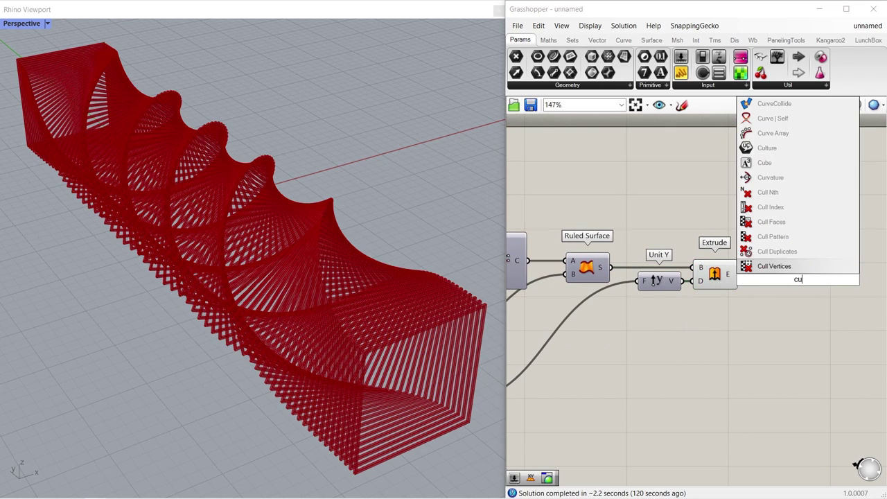
click(802, 268)
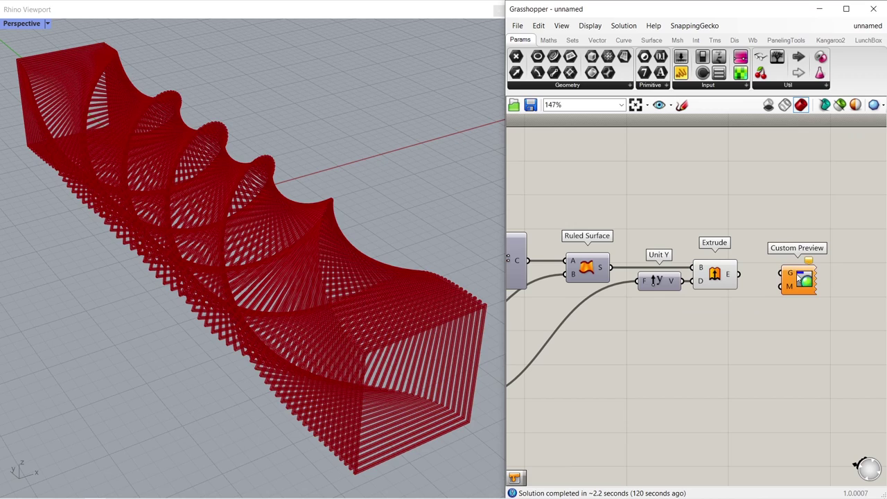
drag(738, 274, 846, 281)
double_click(788, 308)
text(colo)
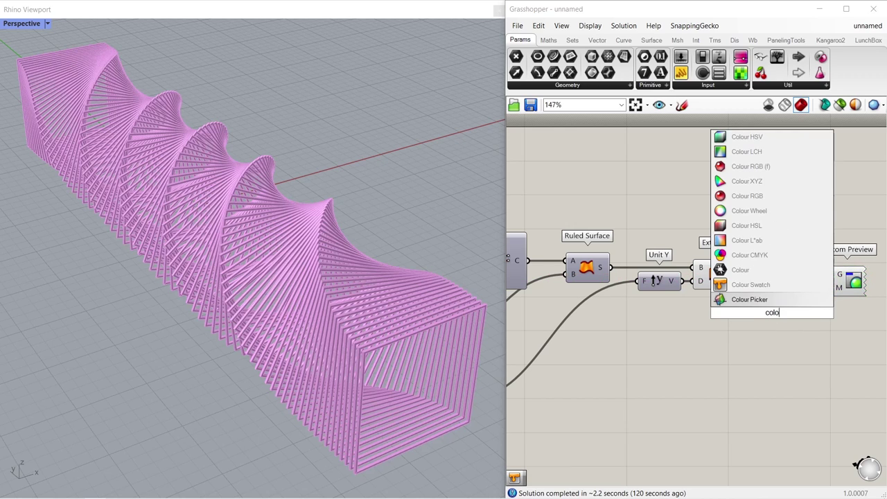
click(788, 287)
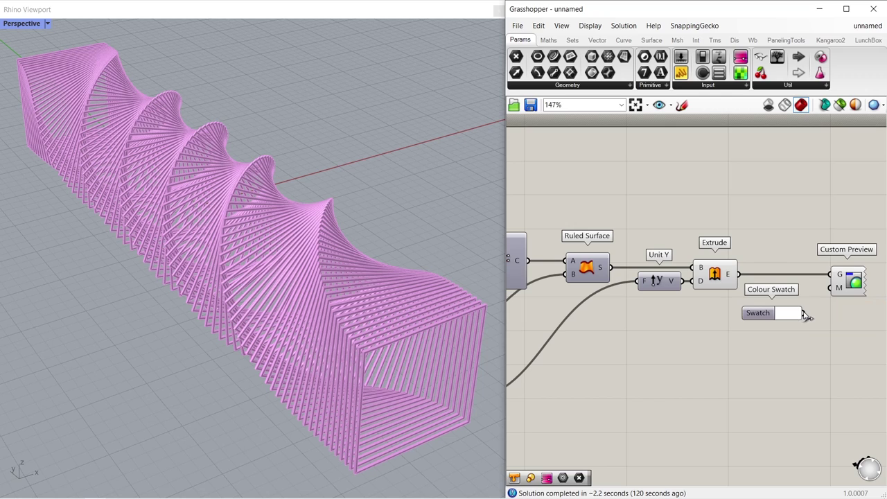
drag(802, 313, 831, 288)
Hide Extrude's own preview and switch the Rhino viewport to Arctic display mode
click(724, 281)
middle_click(724, 281)
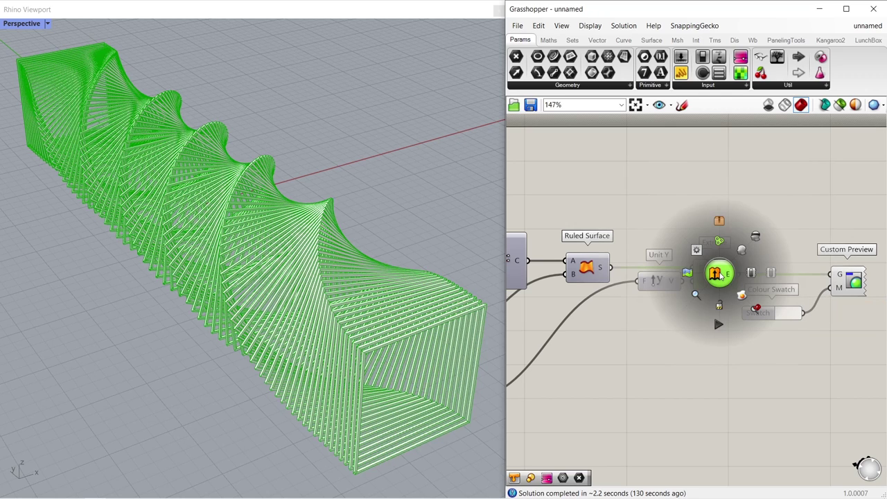
click(743, 249)
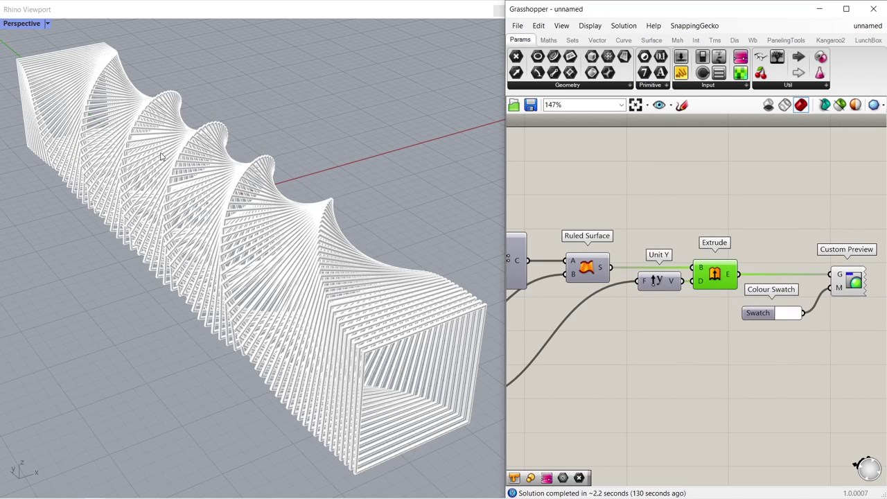
click(48, 25)
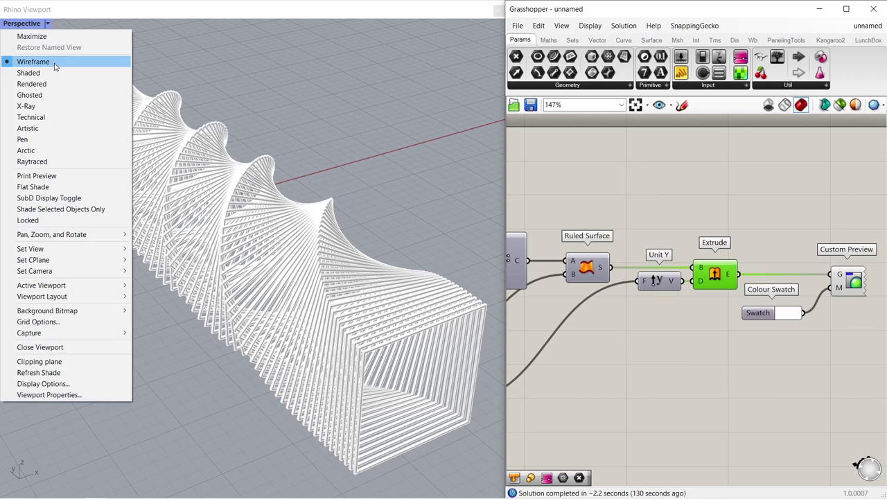
click(61, 151)
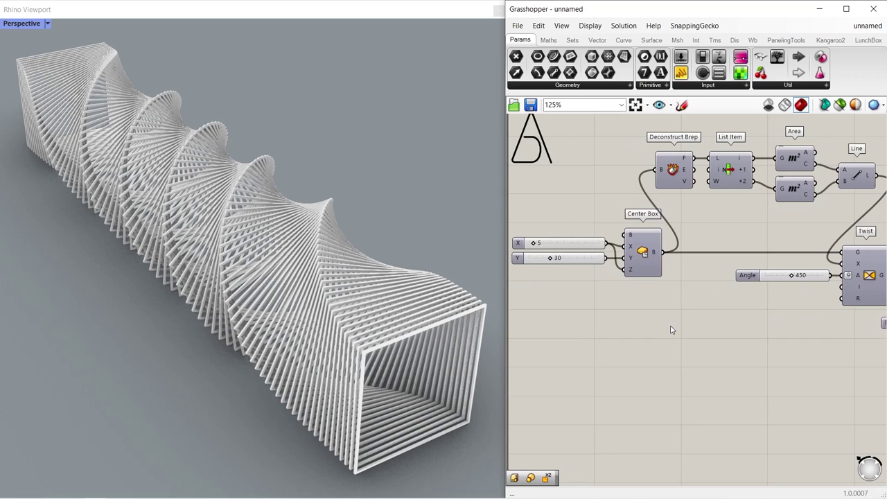
Feed the center box into Scale NU, with 1.01 sliders on its Y and X factors
scroll(671, 329, up, 2)
double_click(672, 334)
text(sca)
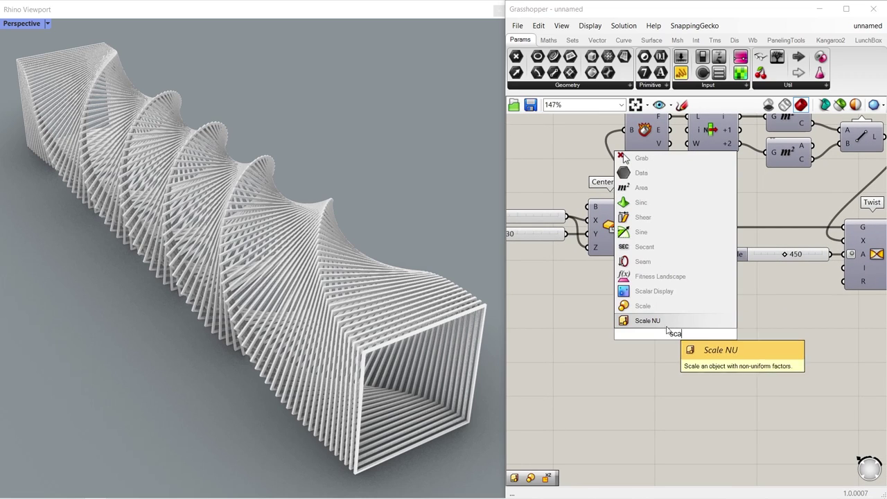
click(681, 321)
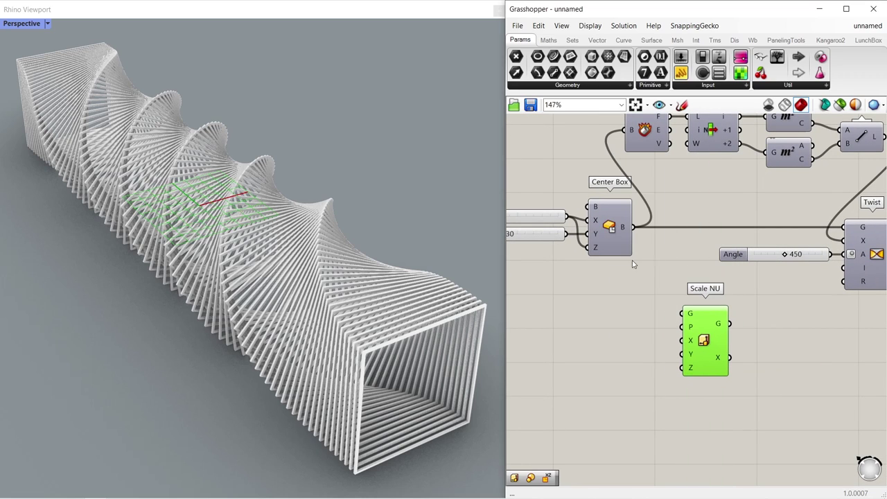
drag(631, 227, 717, 334)
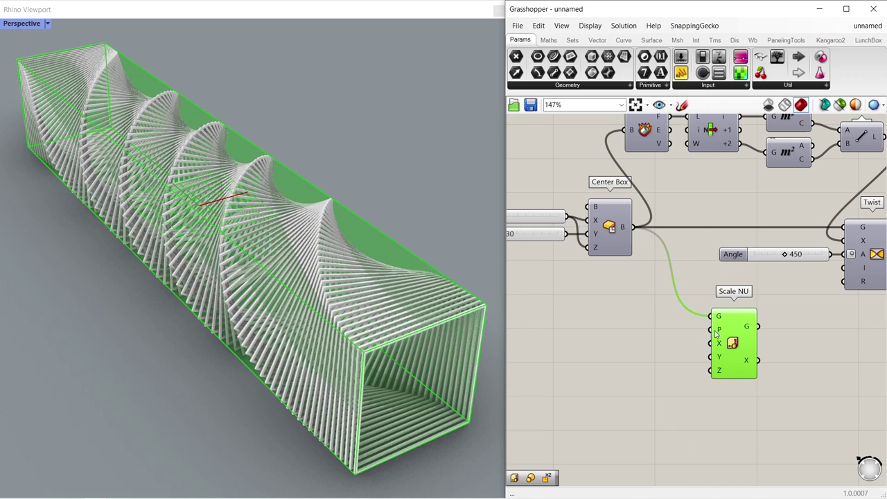
double_click(585, 352)
text(1.01)
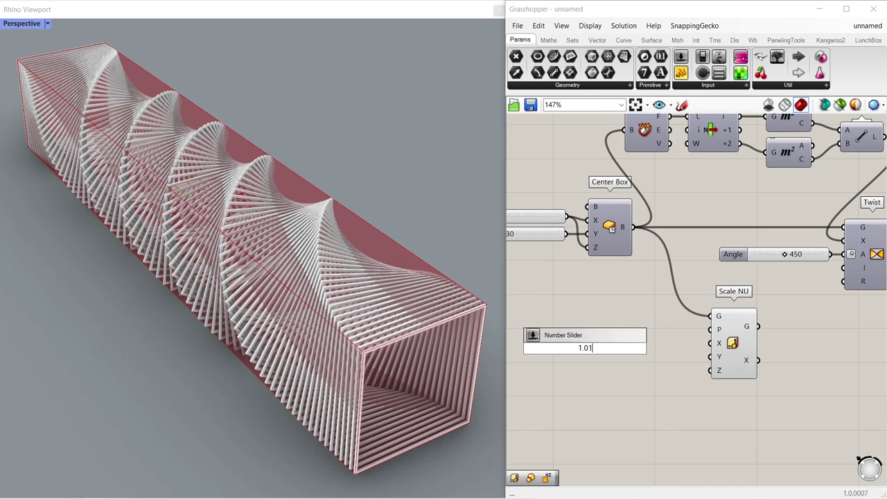
key(Return)
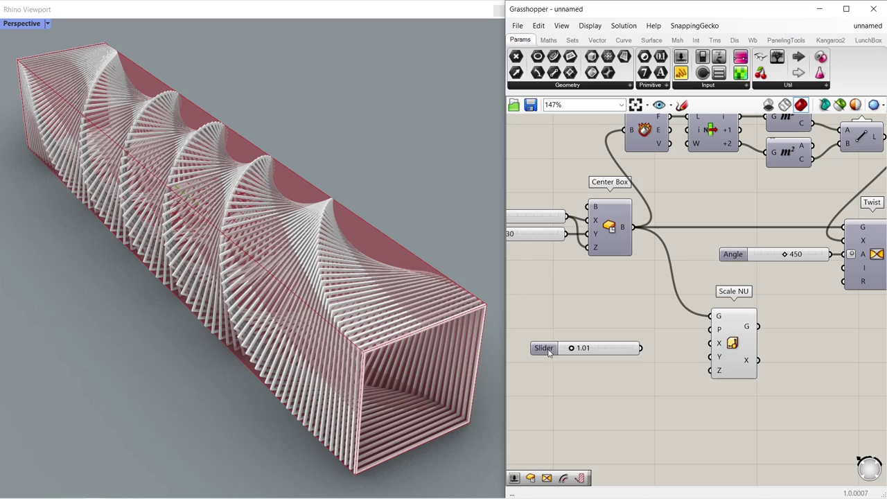
drag(548, 351, 569, 353)
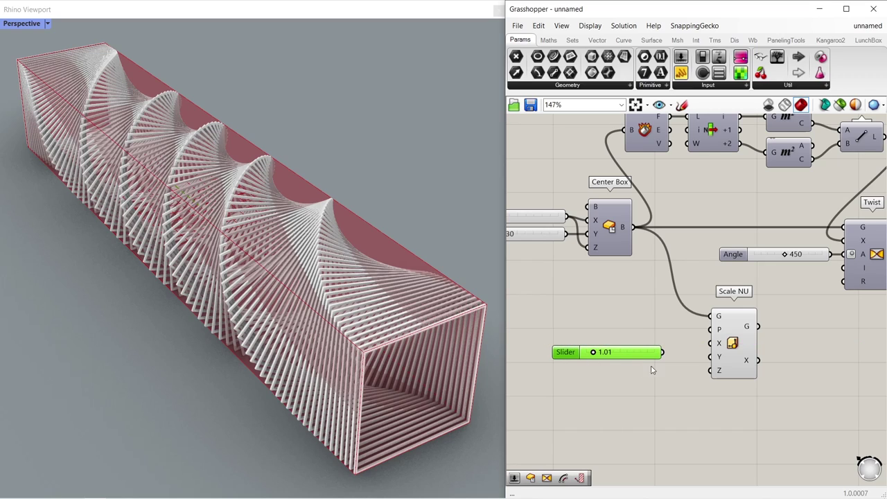
drag(659, 351, 711, 357)
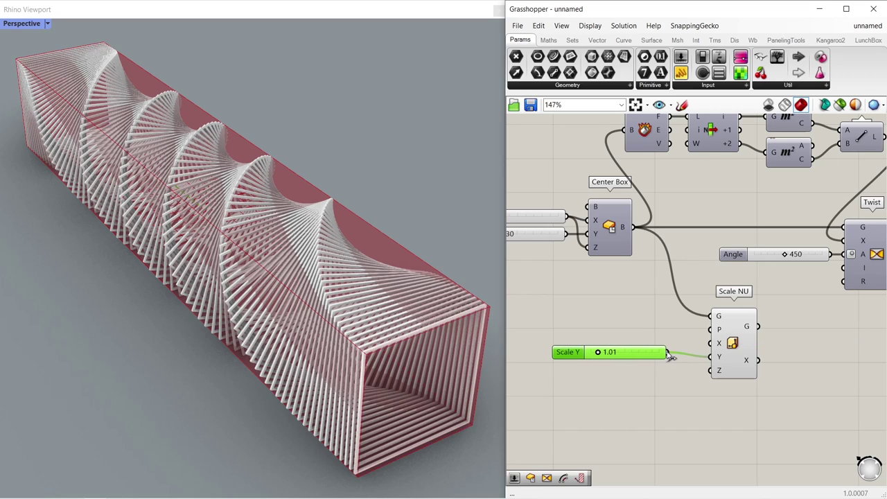
drag(648, 354, 711, 343)
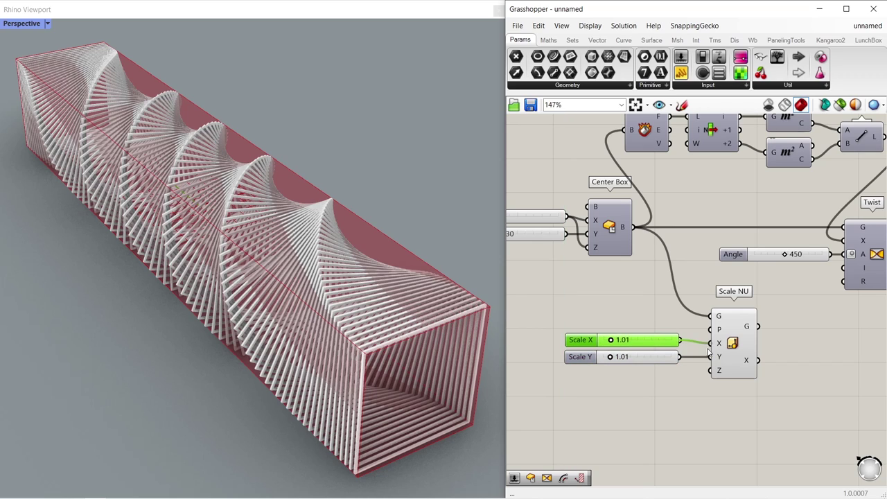
Change the Scale X slider value to 0.95
drag(611, 357, 606, 339)
double_click(607, 340)
click(641, 340)
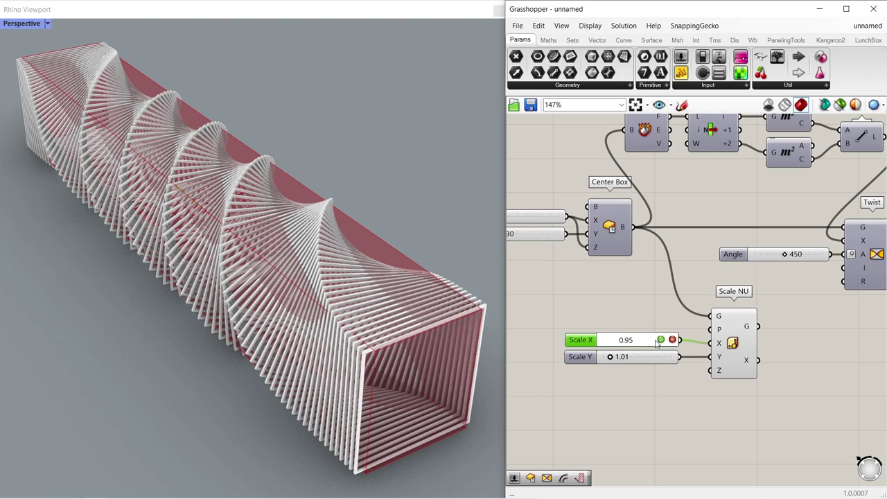
click(660, 340)
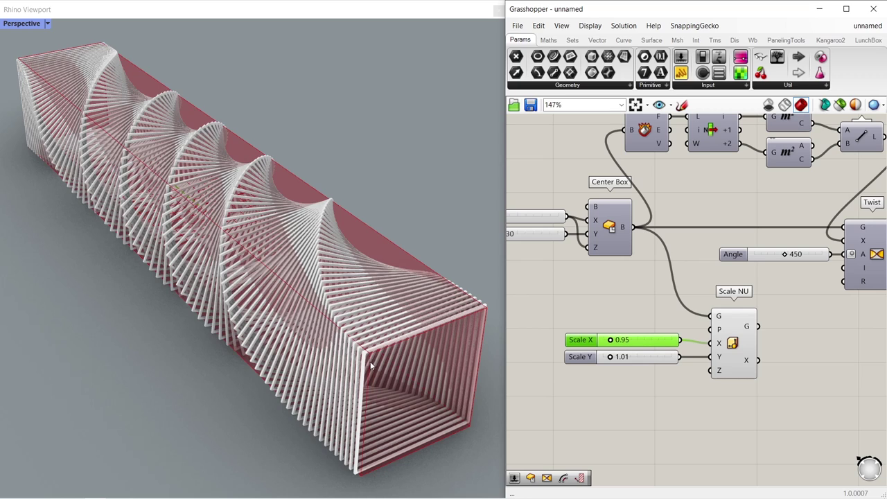
Move the Scale NU component and its two sliders further right on the canvas
scroll(719, 361, down, 5)
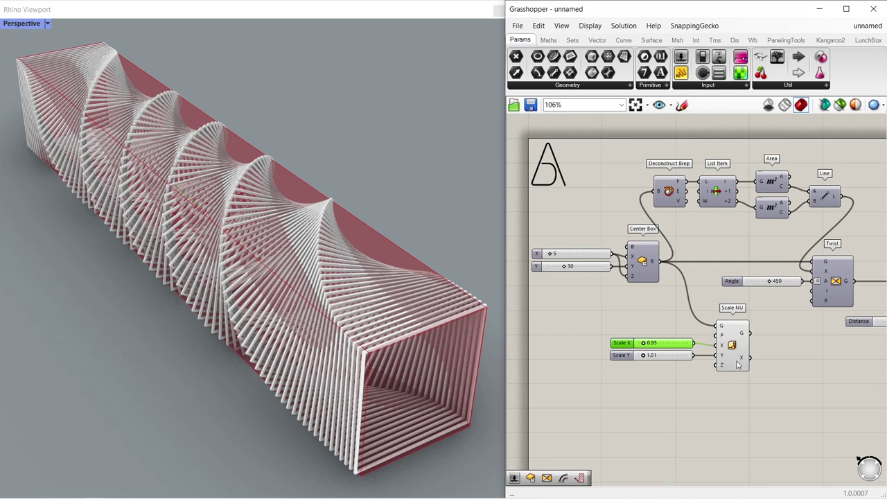
drag(689, 391, 595, 314)
drag(669, 359, 800, 357)
scroll(759, 340, up, 3)
click(758, 341)
scroll(762, 343, up, 1)
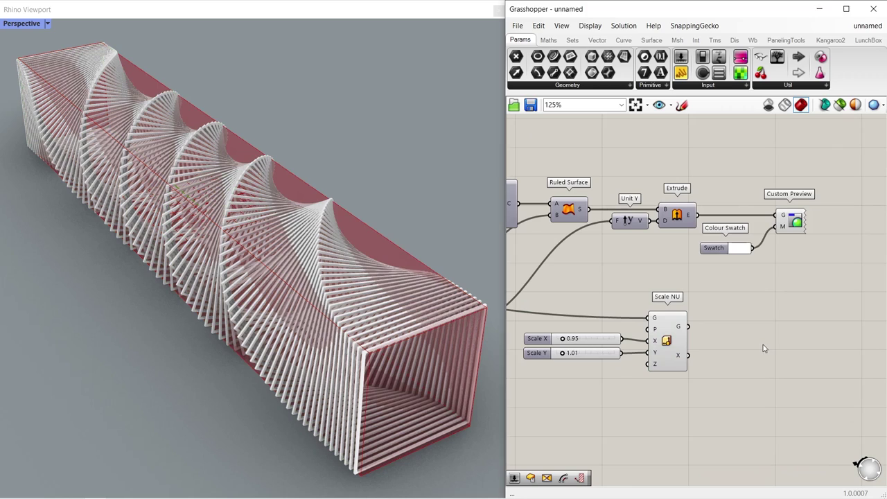
Add a Move component fed by the Scale NU scaled box
double_click(762, 343)
text(move)
click(753, 331)
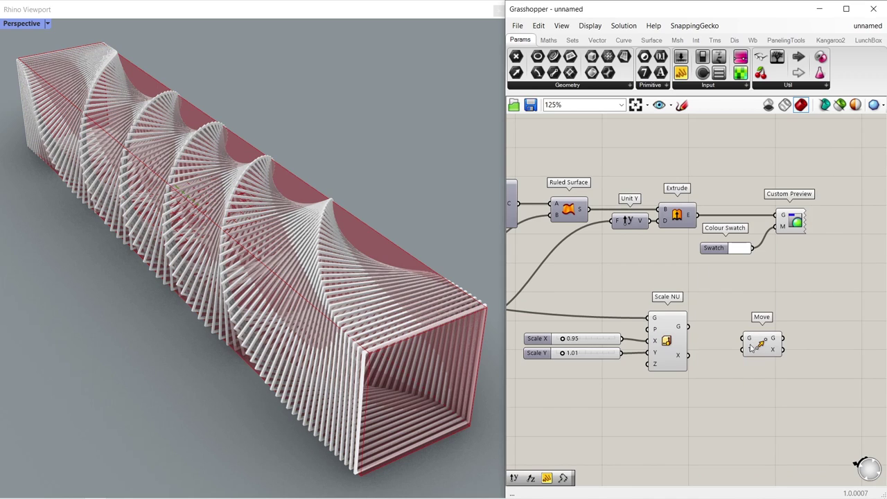
click(771, 341)
drag(687, 326, 794, 334)
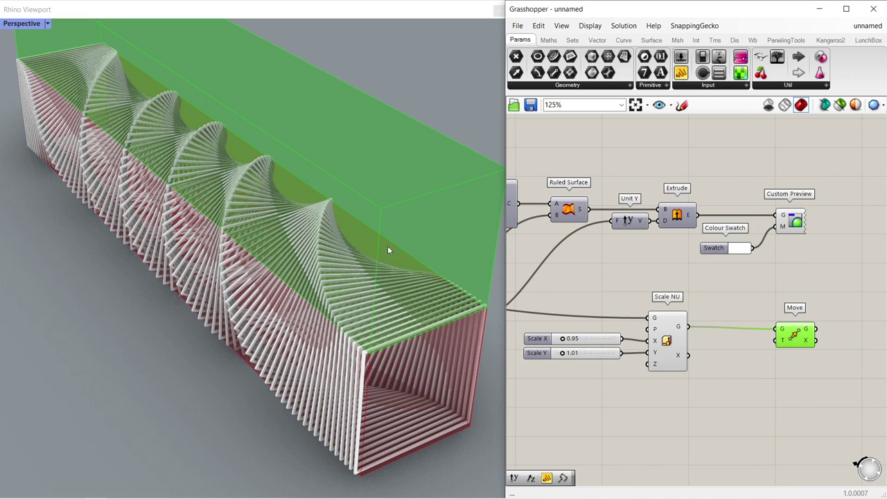
Drive Move's translation with a Unit Z vector scaled by a -5 slider
double_click(736, 369)
text(unit z)
key(Return)
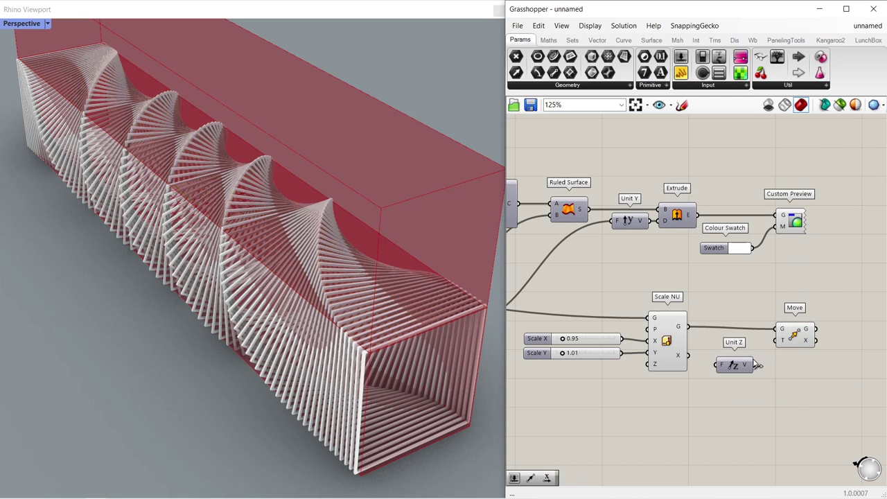
drag(758, 365, 783, 349)
click(713, 395)
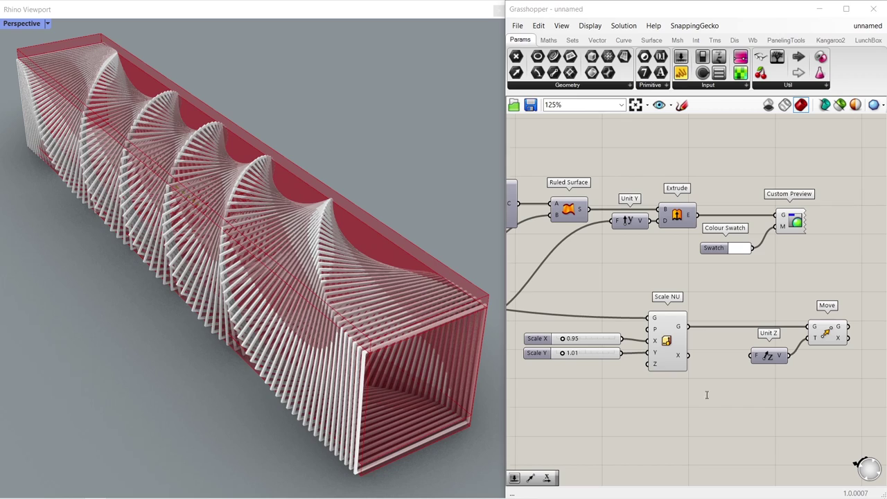
double_click(707, 395)
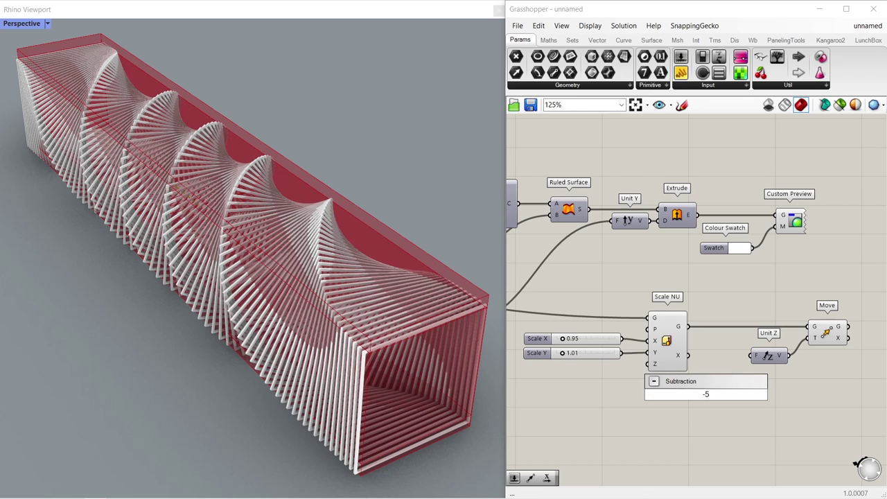
key(Return)
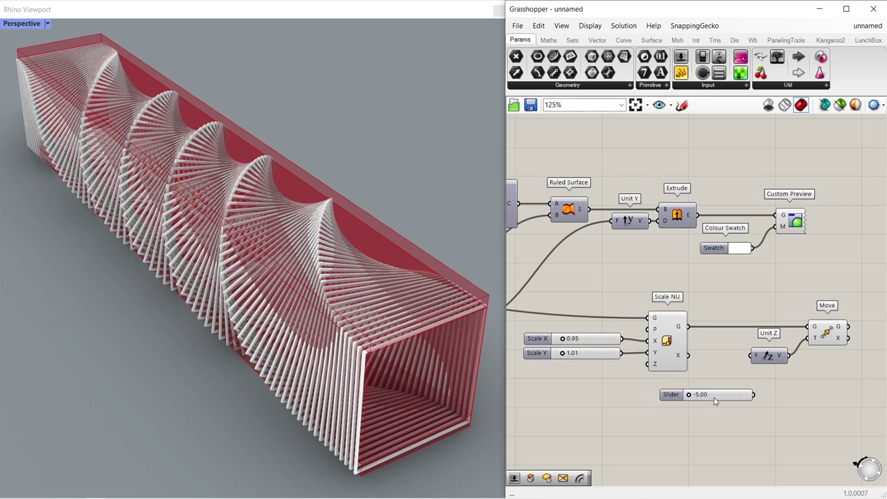
drag(754, 394, 752, 356)
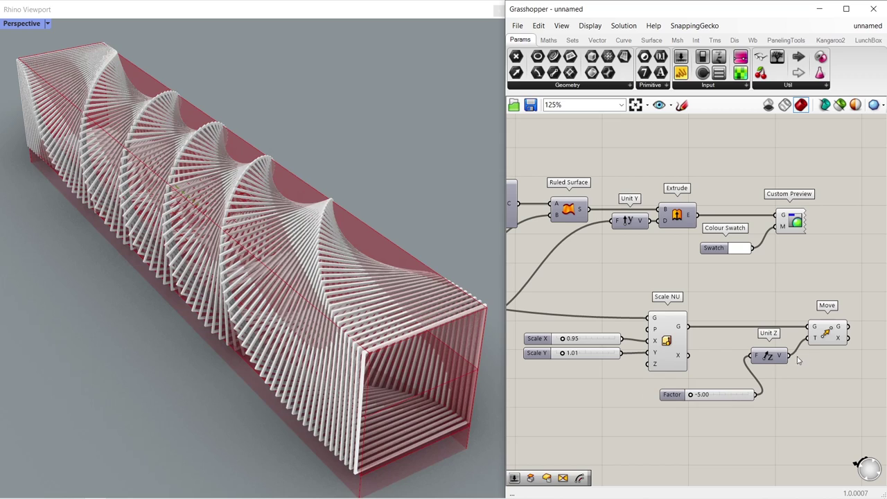
click(823, 337)
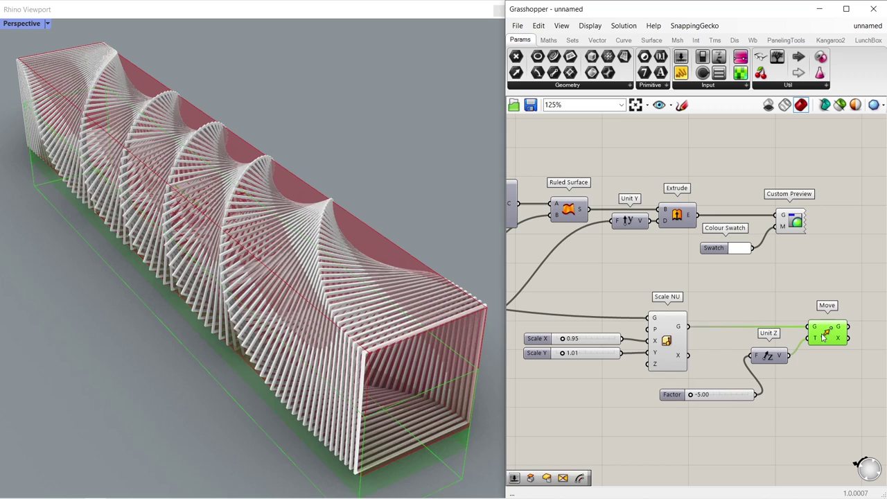
Hide Scale NU's preview and shift the Colour Swatch and Custom Preview further right
click(666, 339)
middle_click(666, 340)
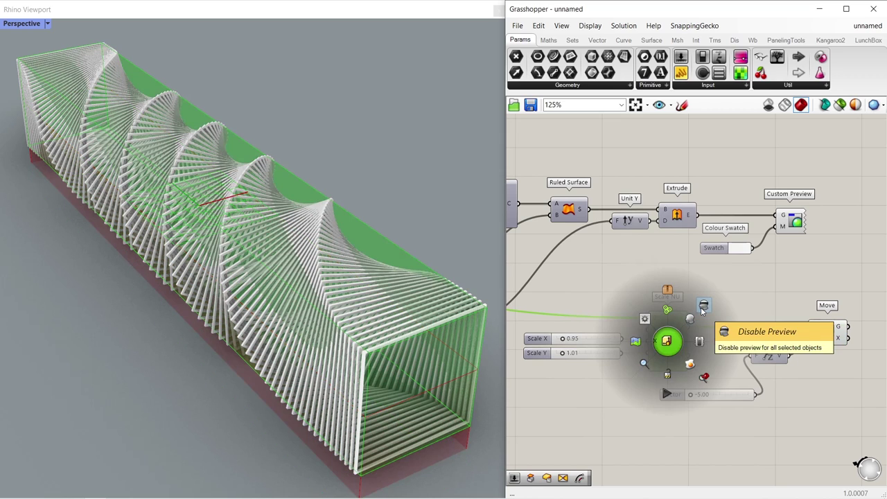
click(701, 311)
scroll(709, 301, down, 2)
drag(714, 291, 651, 204)
drag(692, 223, 855, 237)
double_click(722, 237)
Add Solid Difference cutting the moved box from the extruded slats, output to Custom Preview
text(solid)
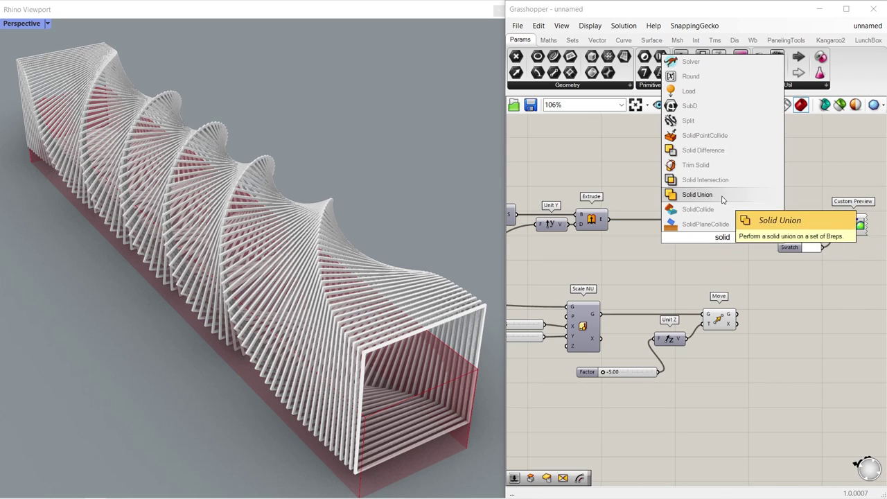
click(733, 151)
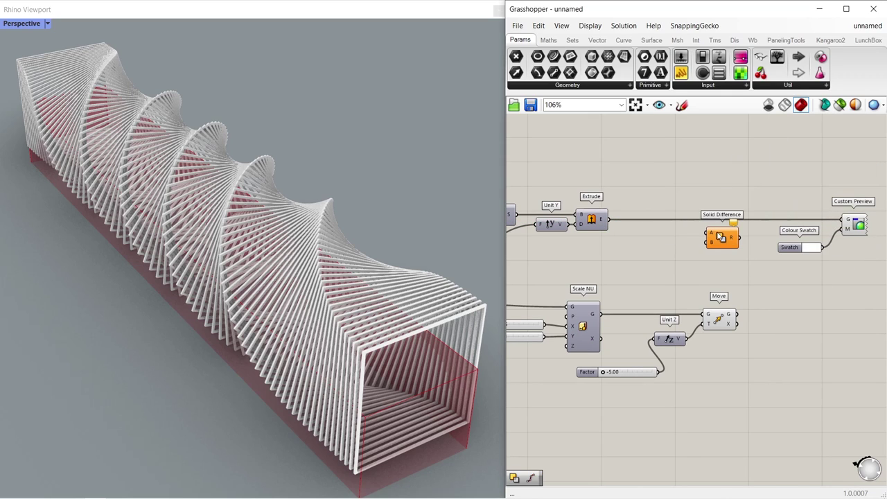
drag(722, 239, 736, 249)
click(599, 227)
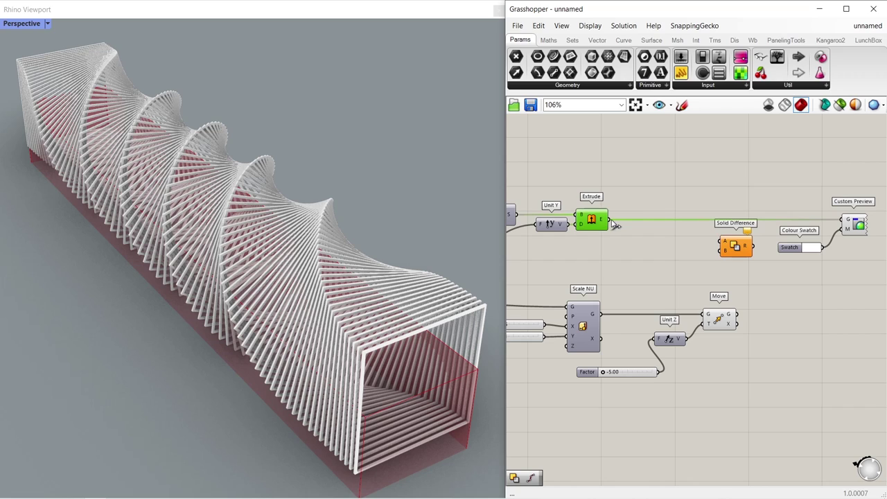
drag(610, 220, 721, 241)
drag(737, 314, 722, 258)
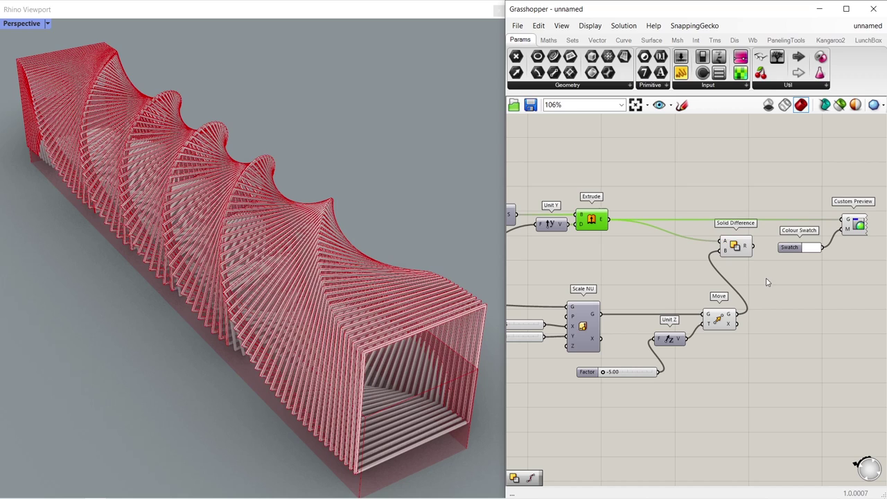
drag(753, 246, 841, 219)
Disable previews on Solid Difference, Move and Unit Z
drag(741, 247, 757, 226)
drag(762, 167, 663, 340)
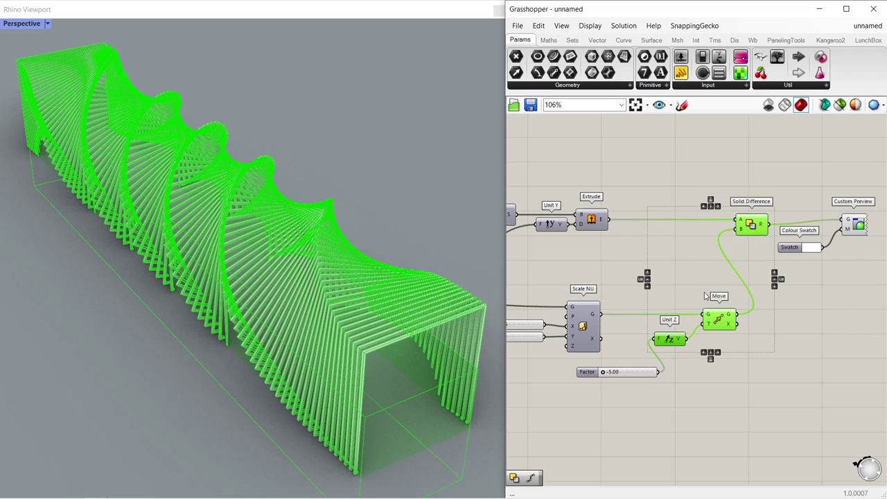
middle_click(704, 291)
click(740, 255)
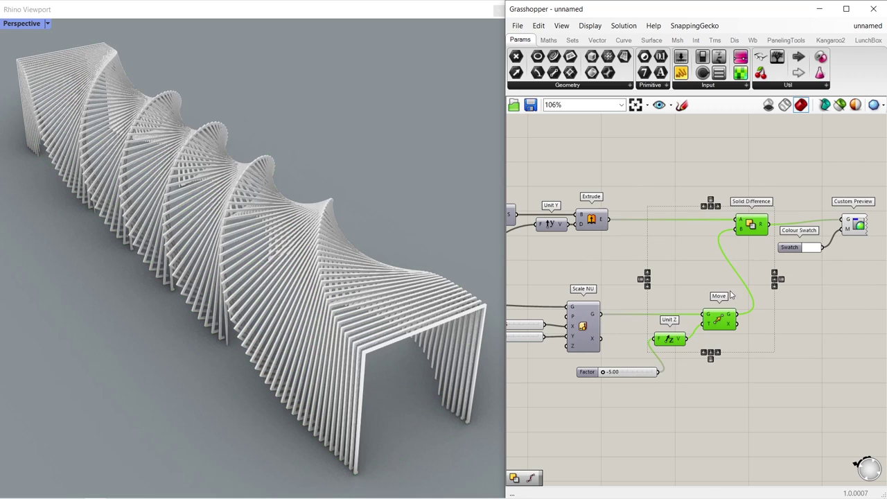
Align Custom Preview and Colour Swatch with Solid Difference's output, then orbit to view the bridge side-on
click(799, 330)
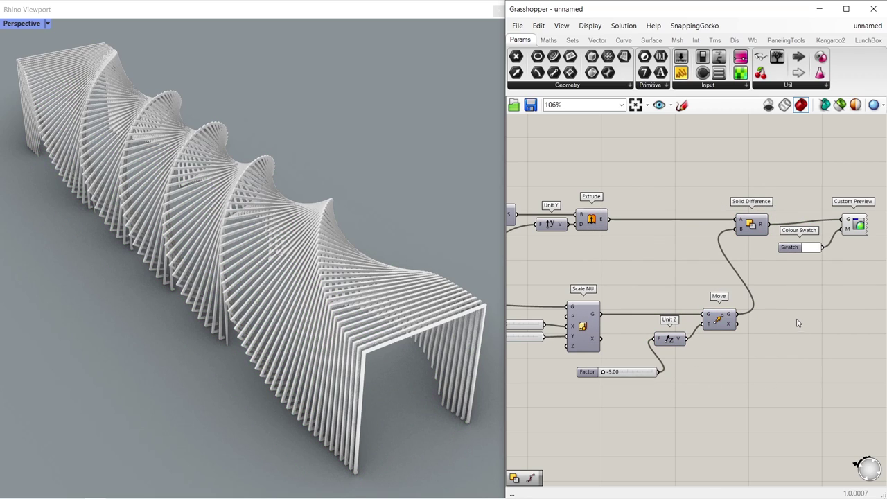
click(855, 232)
right_drag(835, 272, 755, 286)
drag(781, 253, 806, 239)
drag(718, 262, 745, 244)
click(738, 292)
right_drag(336, 329, 340, 285)
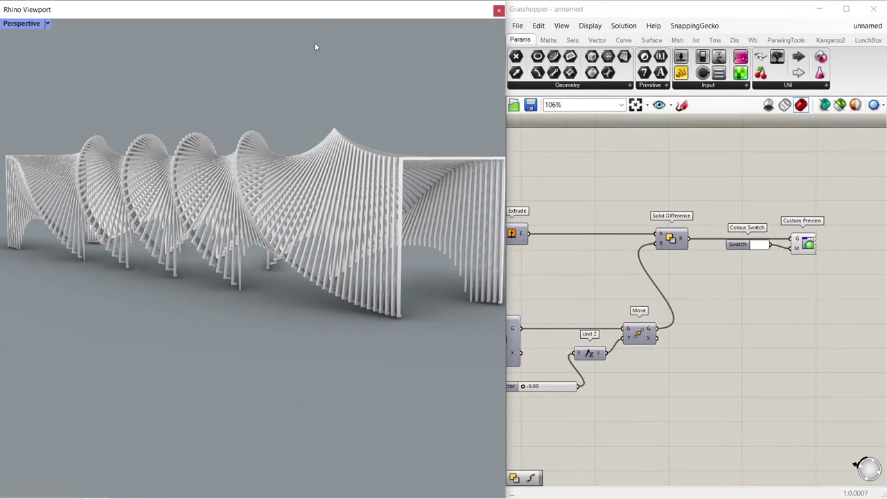